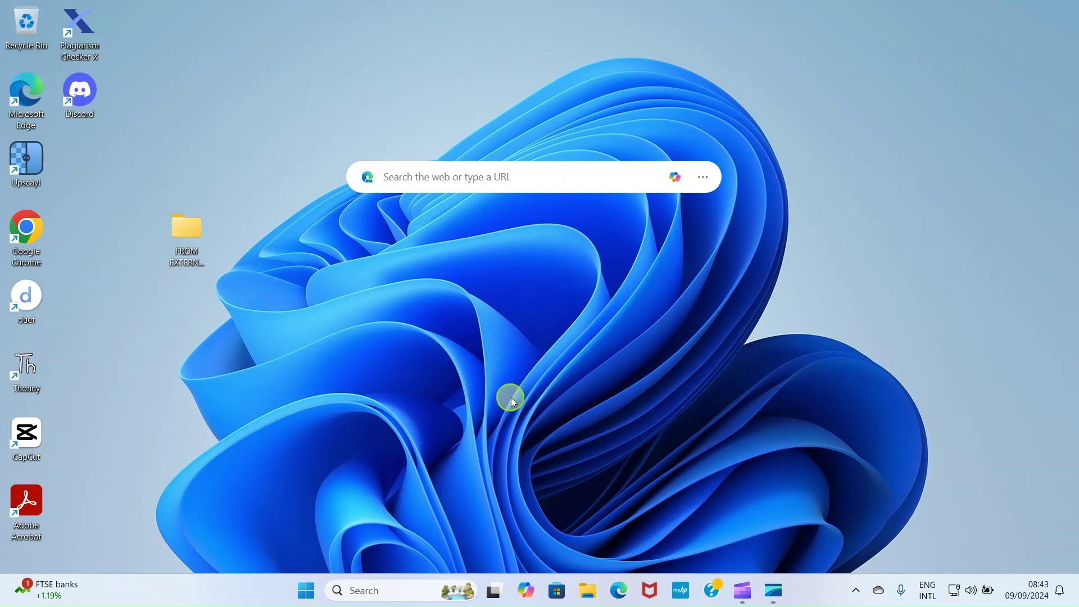
Open Google Chrome and go to capcut.com.
{"action": "double_click", "coordinate": [27, 238]}
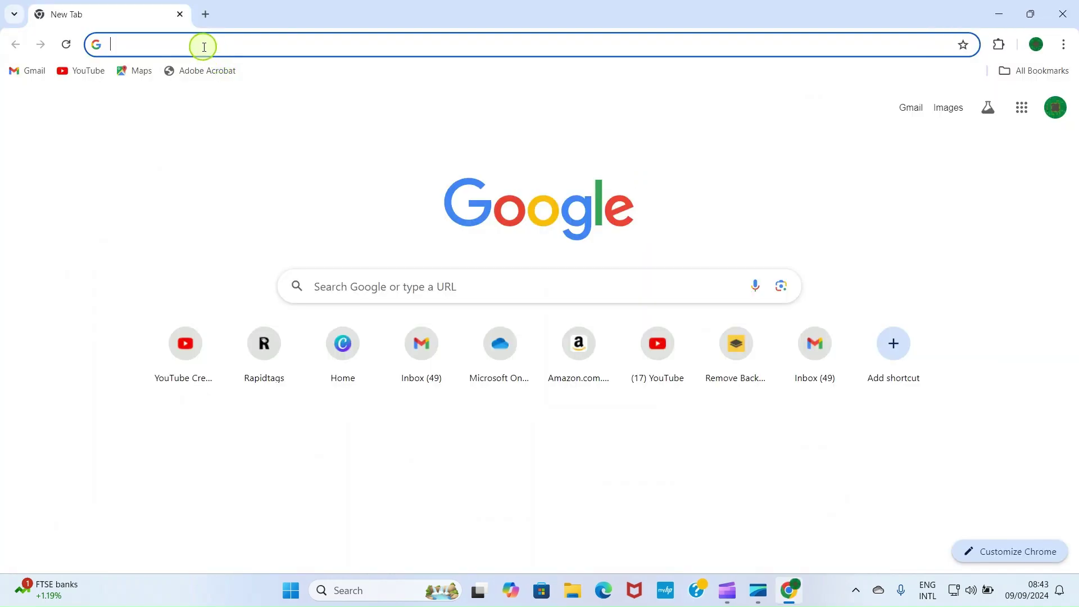
{"action": "type", "text": "Capcut.com/my-edit"}
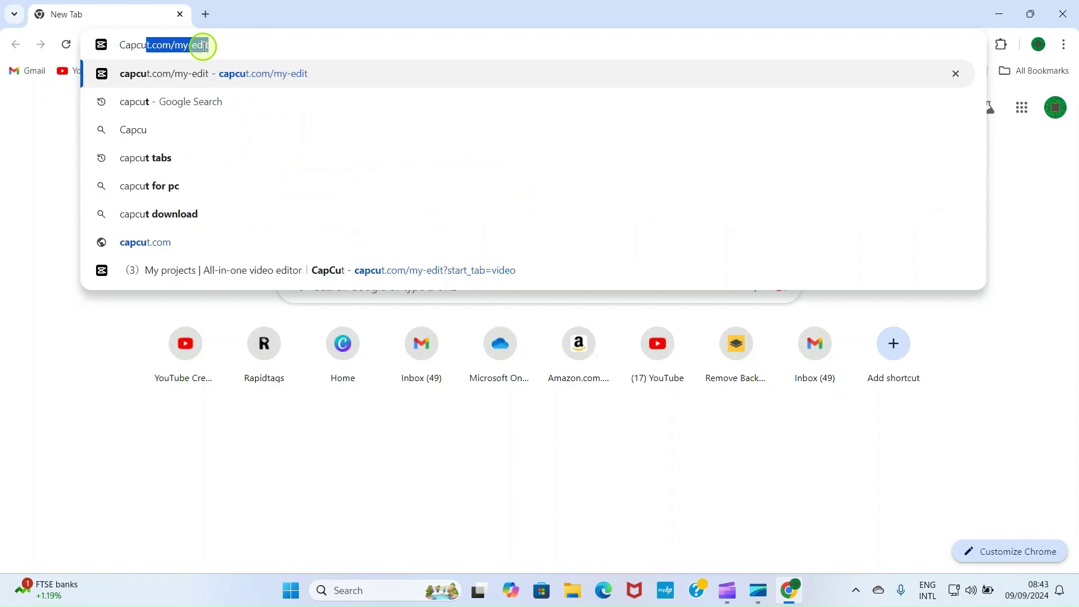
{"action": "left_click", "coordinate": [234, 47]}
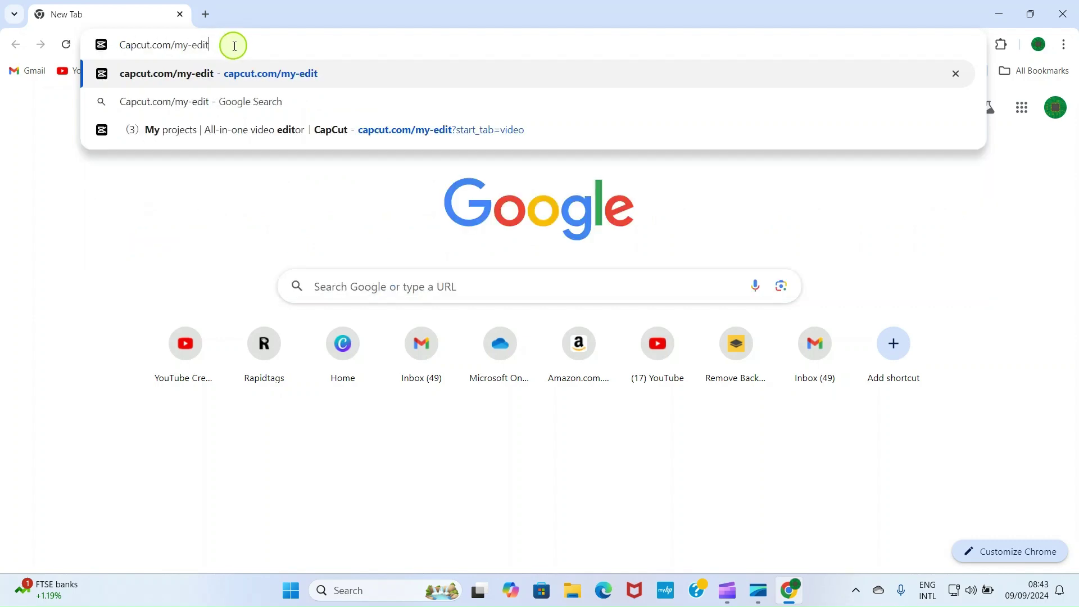
{"action": "key", "text": "BackSpace"}
{"action": "key", "text": "BackSpace"}
{"action": "key", "text": "BackSpace"}
{"action": "key", "text": "BackSpace"}
{"action": "key", "text": "BackSpace"}
{"action": "key", "text": "BackSpace"}
{"action": "key", "text": "BackSpace"}
{"action": "key", "text": "BackSpace"}
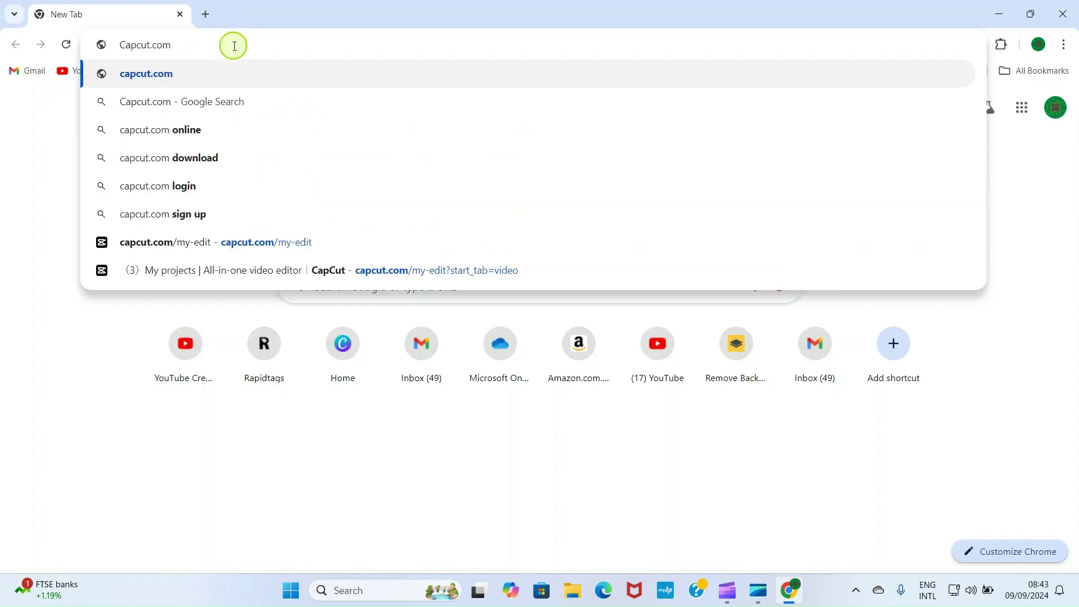
{"action": "key", "text": "Return"}
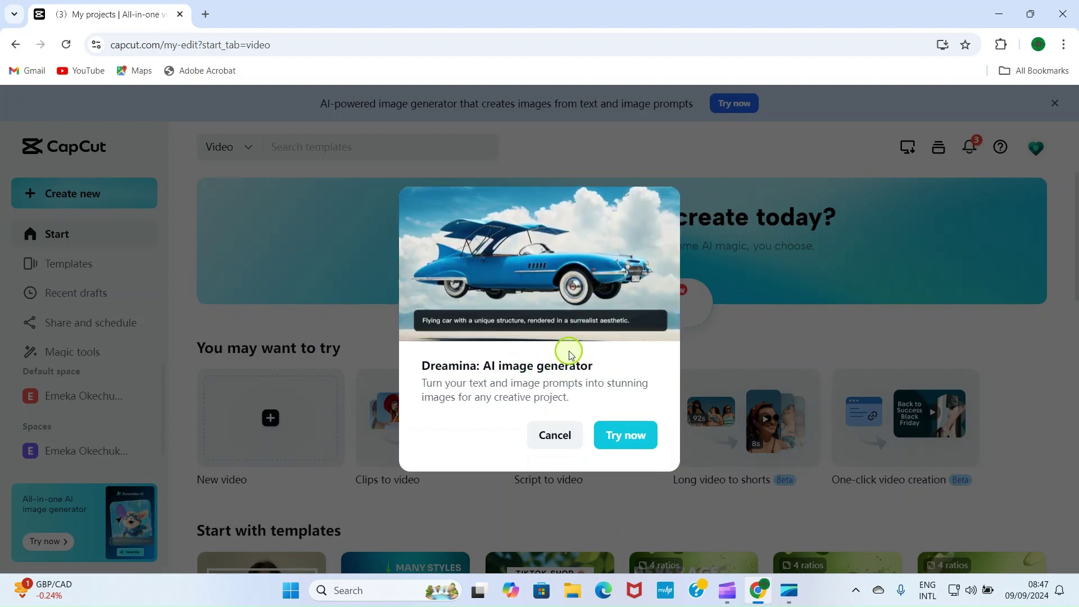
Dismiss the Dreamina AI image generator offer and switch the start page from video to image creation.
{"action": "left_click", "coordinate": [657, 434]}
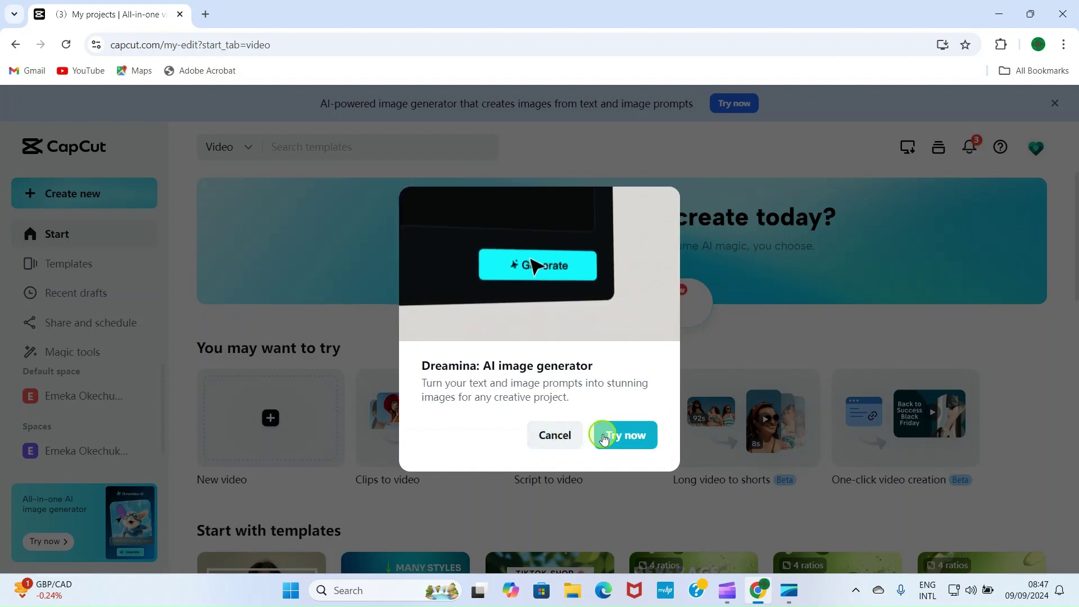
{"action": "left_click", "coordinate": [553, 437]}
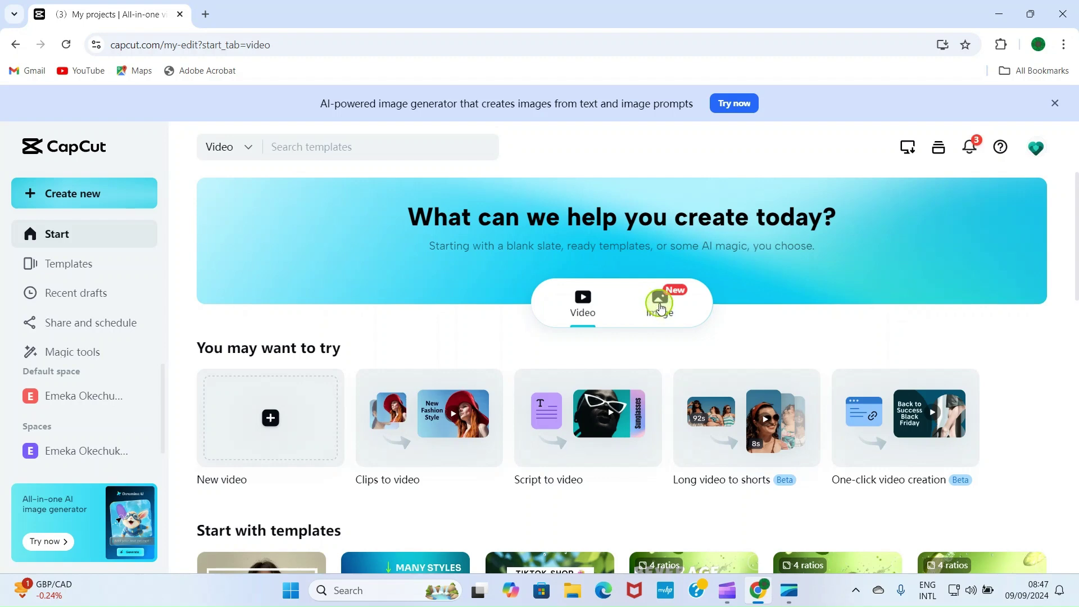
{"action": "left_click", "coordinate": [658, 305]}
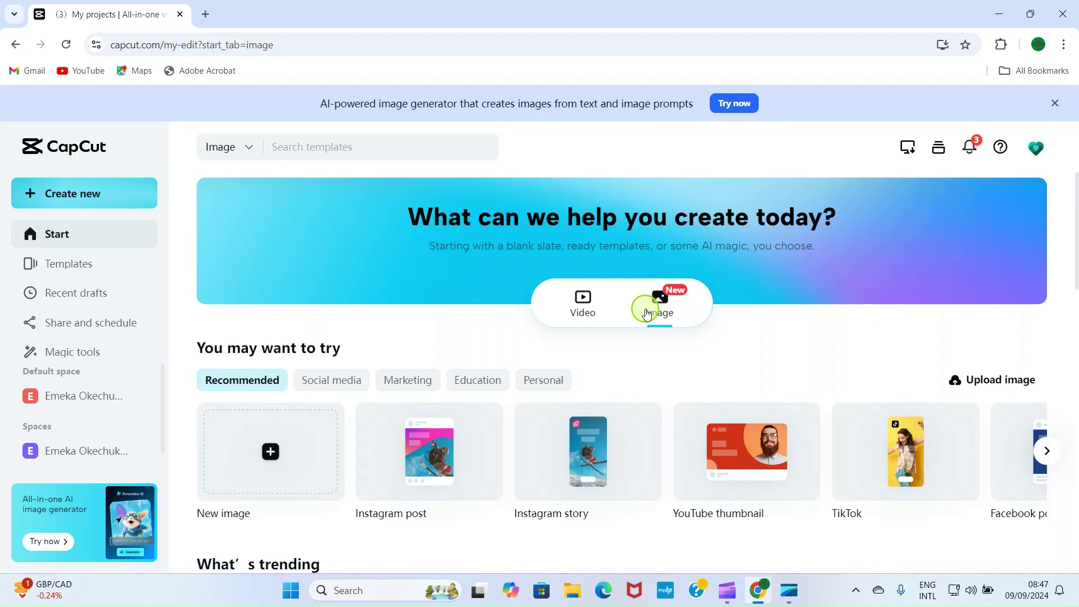
Browse the recommended image templates on the start page.
{"action": "scroll", "coordinate": [618, 337], "scroll_direction": "down", "scroll_amount": 2}
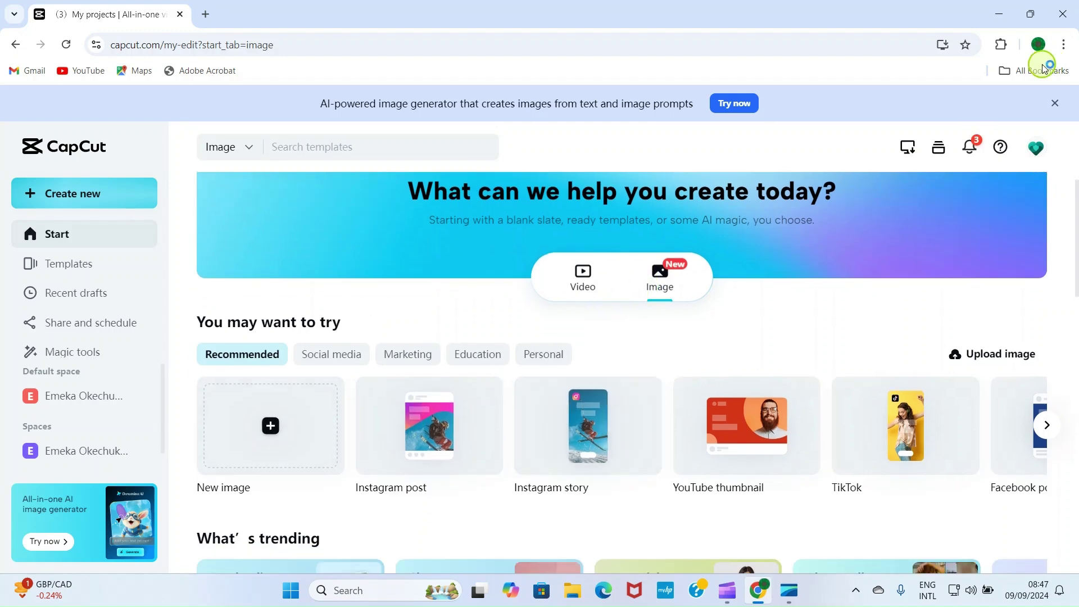
{"action": "scroll", "coordinate": [927, 96], "scroll_direction": "down", "scroll_amount": 2}
{"action": "scroll", "coordinate": [561, 423], "scroll_direction": "down", "scroll_amount": 2}
{"action": "scroll", "coordinate": [541, 422], "scroll_direction": "down", "scroll_amount": 8}
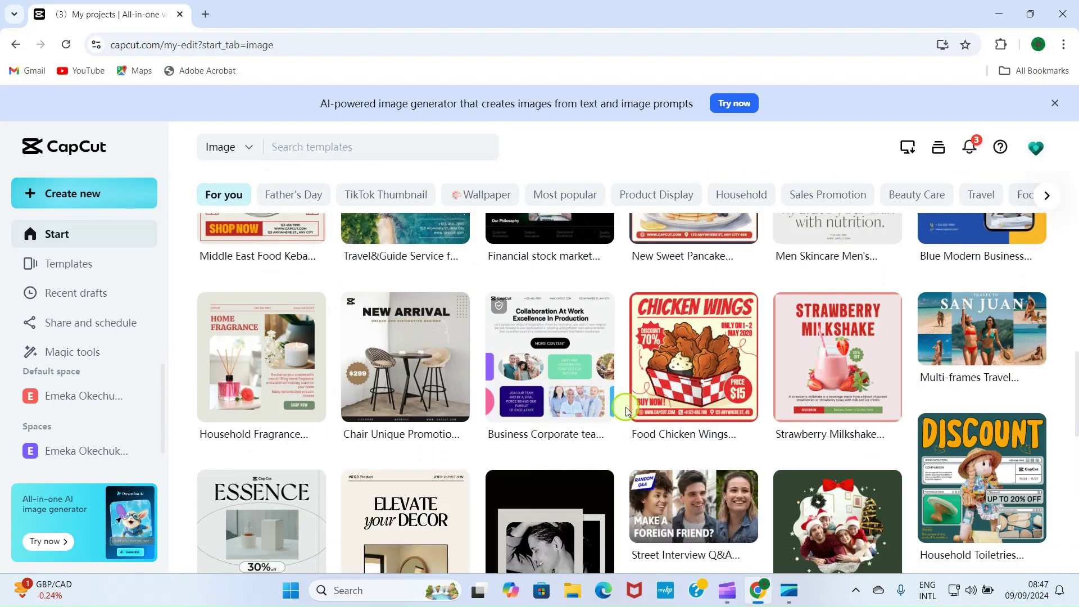
{"action": "scroll", "coordinate": [629, 404], "scroll_direction": "down", "scroll_amount": 5}
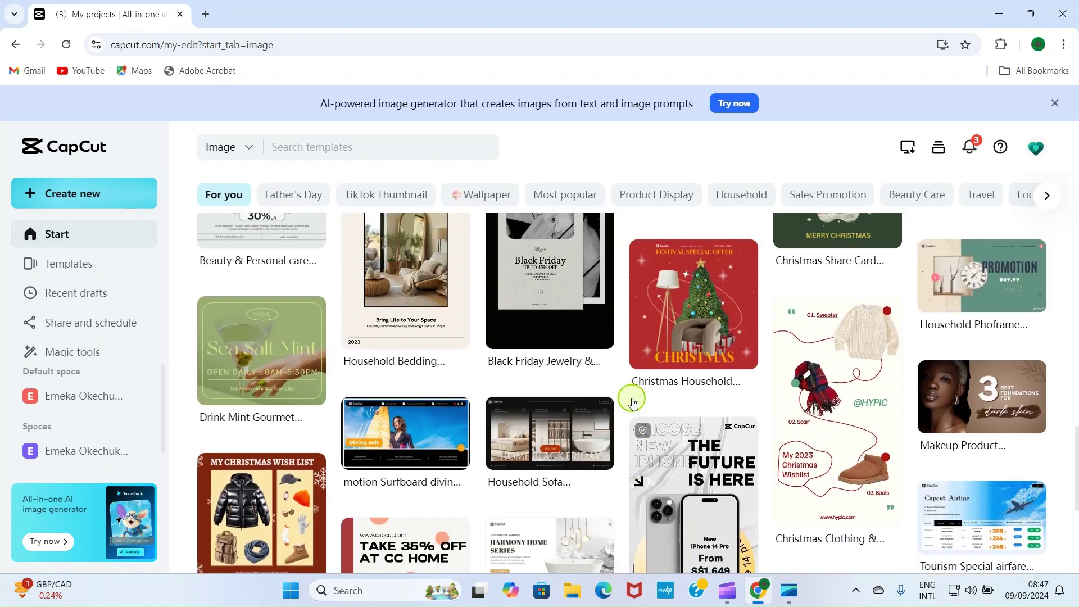
{"action": "scroll", "coordinate": [633, 404], "scroll_direction": "down", "scroll_amount": 1}
{"action": "scroll", "coordinate": [633, 402], "scroll_direction": "down", "scroll_amount": 2}
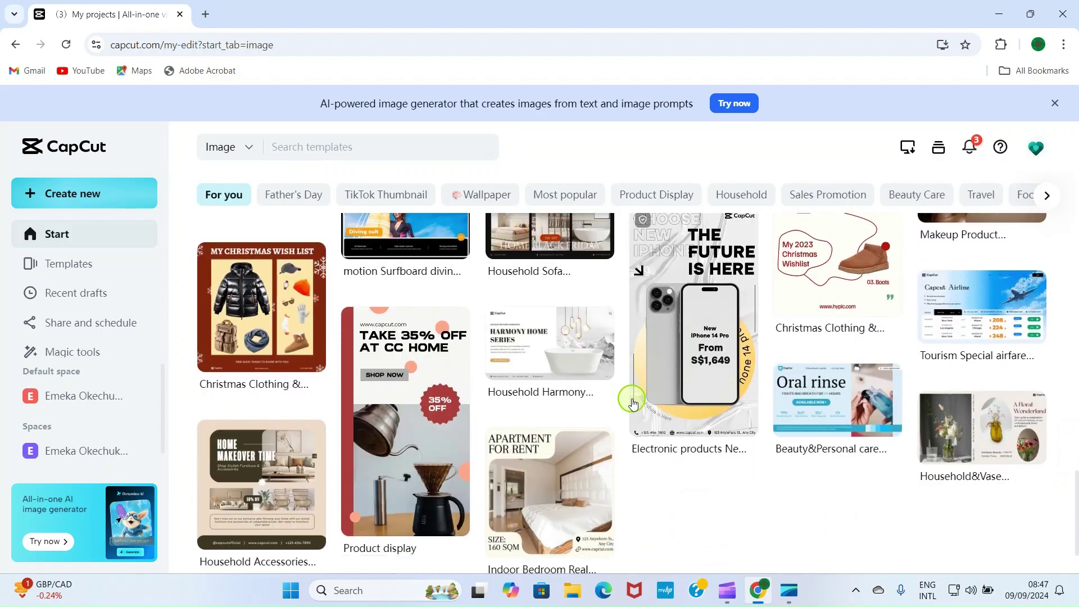
{"action": "scroll", "coordinate": [632, 404], "scroll_direction": "down", "scroll_amount": 5}
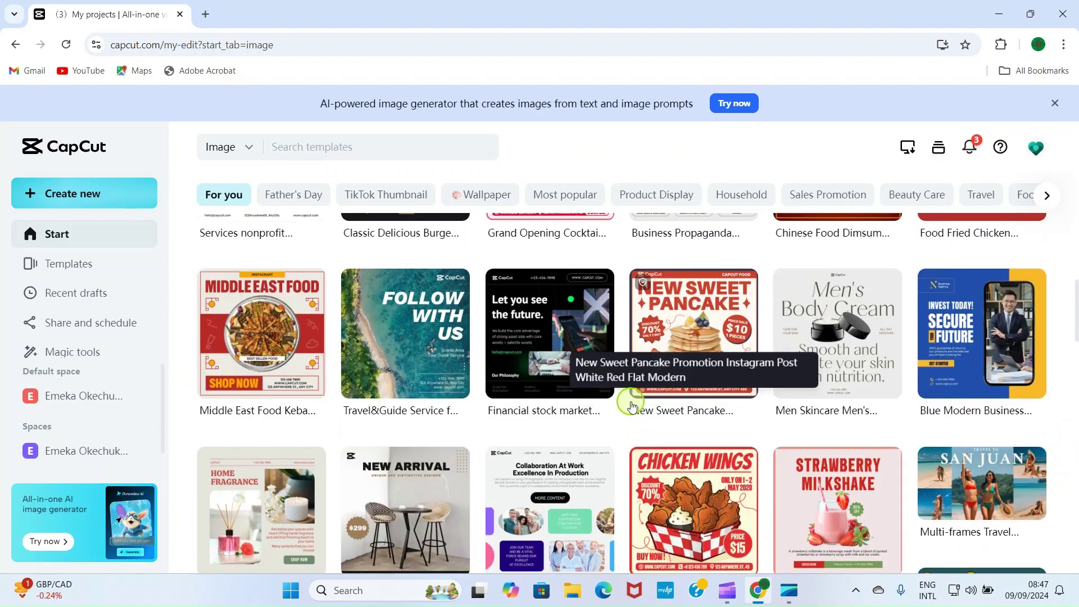
{"action": "scroll", "coordinate": [632, 406], "scroll_direction": "up", "scroll_amount": 6}
{"action": "scroll", "coordinate": [630, 407], "scroll_direction": "down", "scroll_amount": 6}
{"action": "scroll", "coordinate": [632, 408], "scroll_direction": "up", "scroll_amount": 5}
{"action": "scroll", "coordinate": [631, 409], "scroll_direction": "up", "scroll_amount": 2}
{"action": "scroll", "coordinate": [632, 409], "scroll_direction": "down", "scroll_amount": 3}
{"action": "scroll", "coordinate": [632, 409], "scroll_direction": "up", "scroll_amount": 3}
{"action": "scroll", "coordinate": [633, 410], "scroll_direction": "down", "scroll_amount": 5}
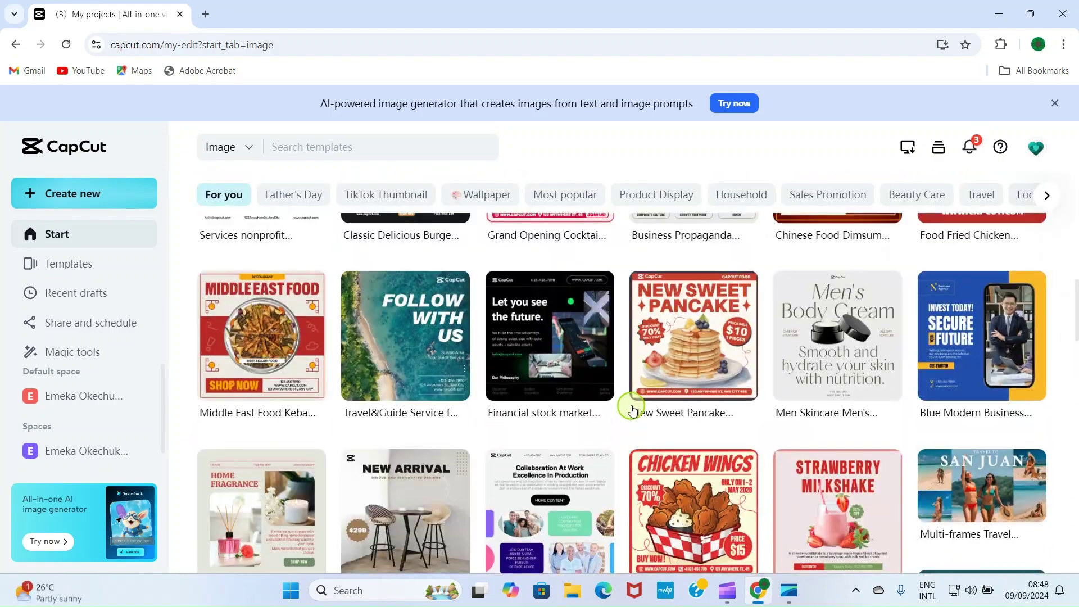
{"action": "scroll", "coordinate": [1071, 202], "scroll_direction": "up", "scroll_amount": 5}
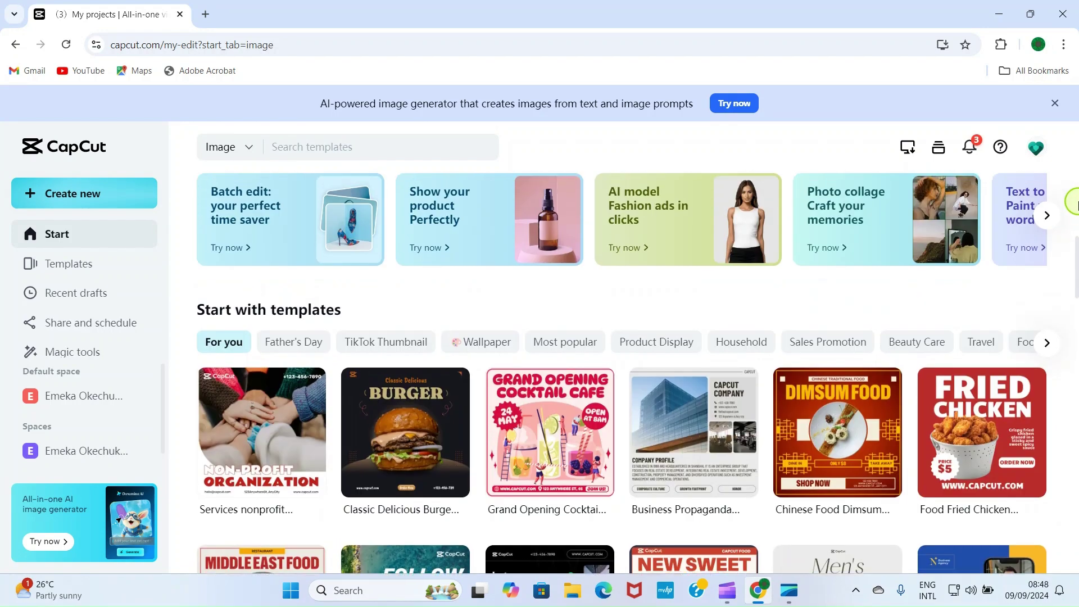
{"action": "scroll", "coordinate": [1056, 225], "scroll_direction": "up", "scroll_amount": 2}
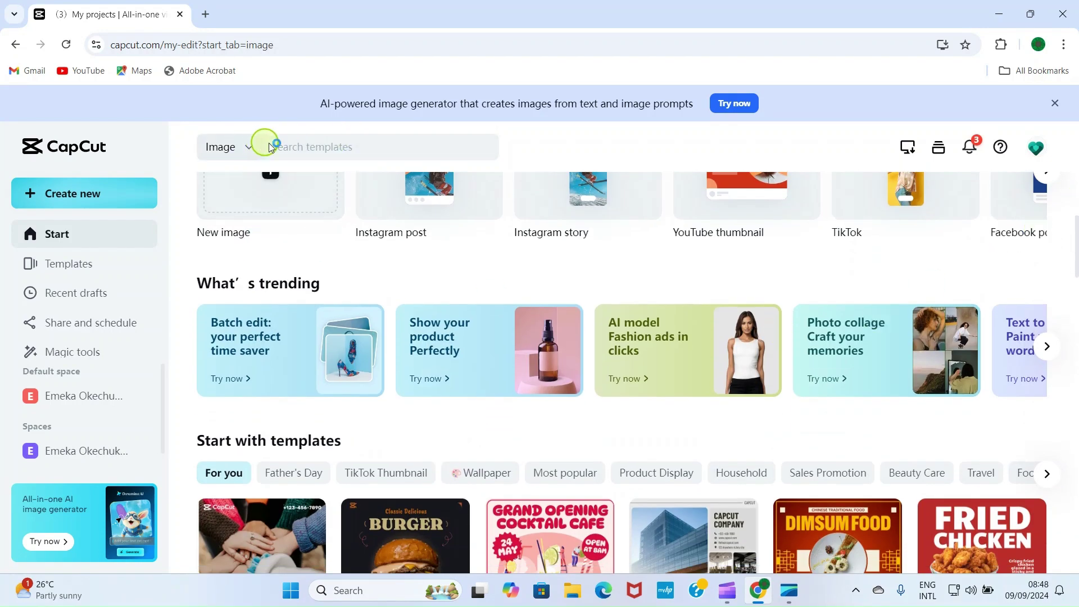
Search the image templates for "YouTube Thumbnail" and open the Cafe Vlog template in the editor.
{"action": "left_click", "coordinate": [306, 147]}
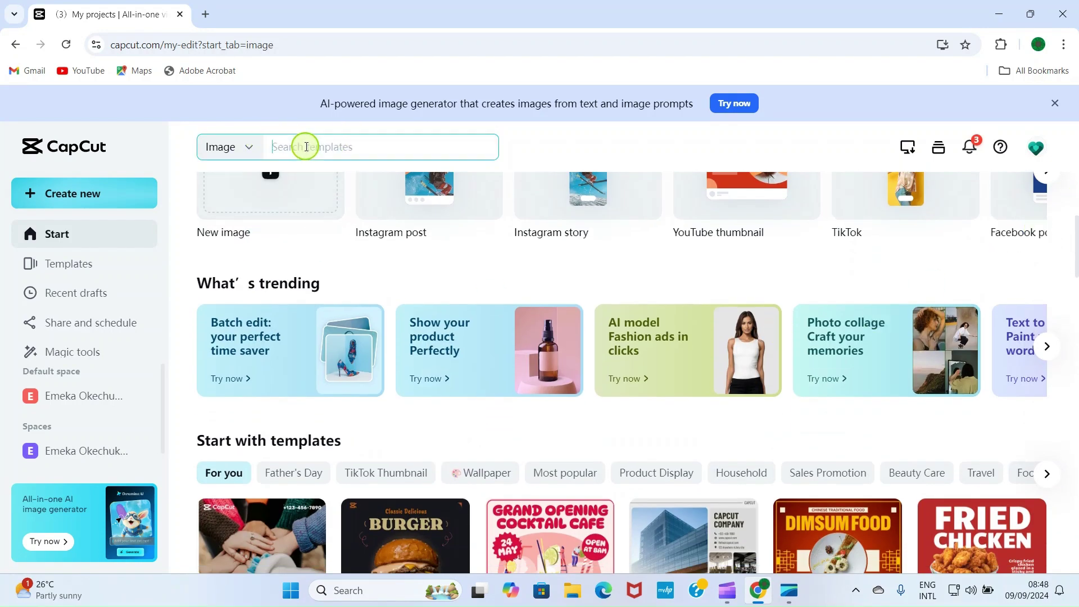
{"action": "type", "text": "Yo"}
{"action": "type", "text": "uTube Thumbnail"}
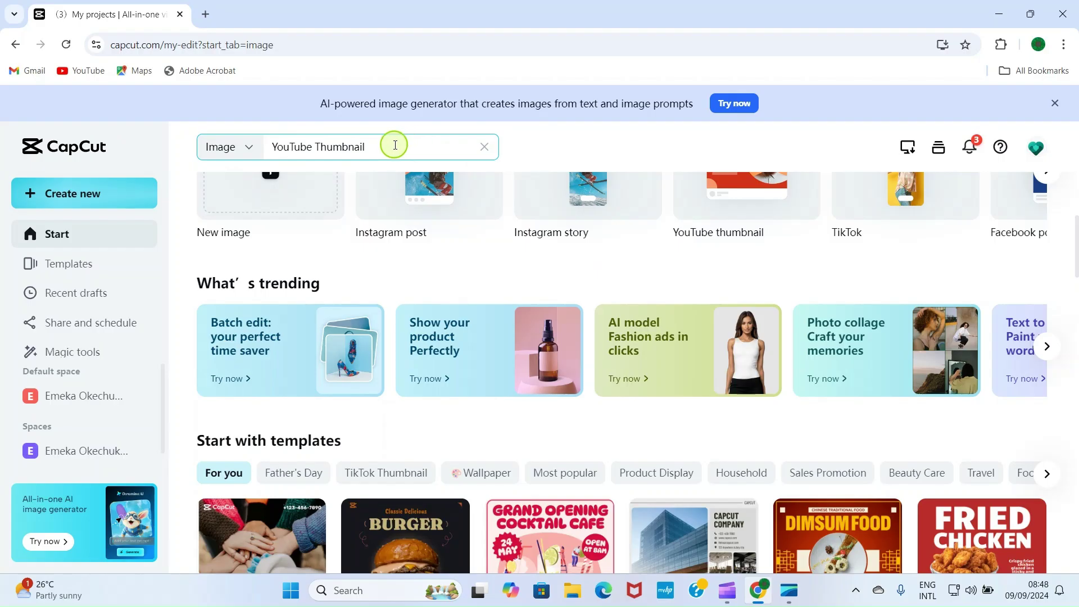
{"action": "key", "text": "Return"}
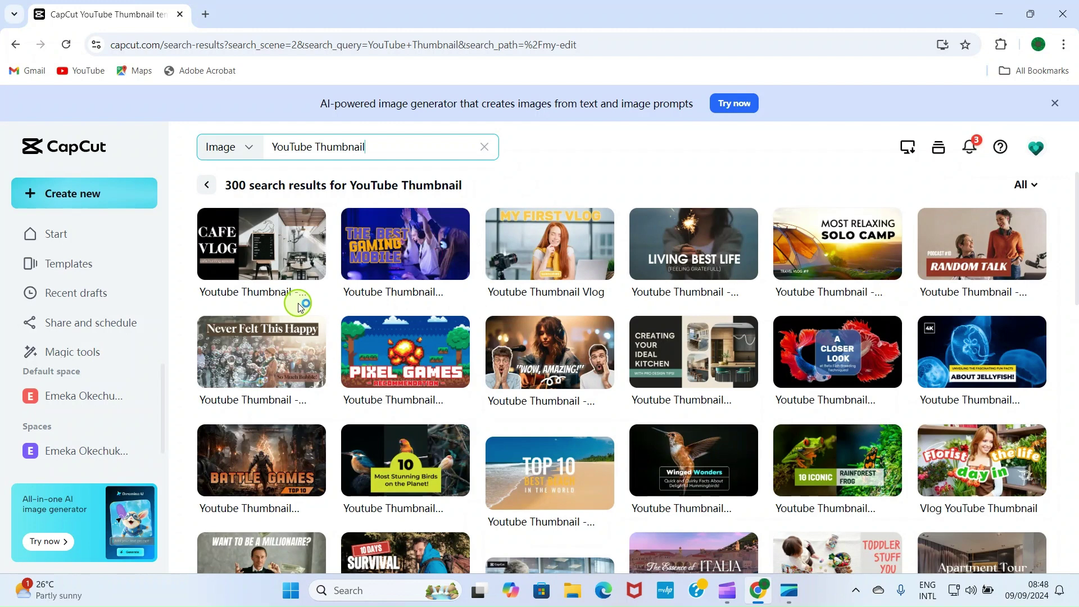
{"action": "left_click", "coordinate": [254, 248]}
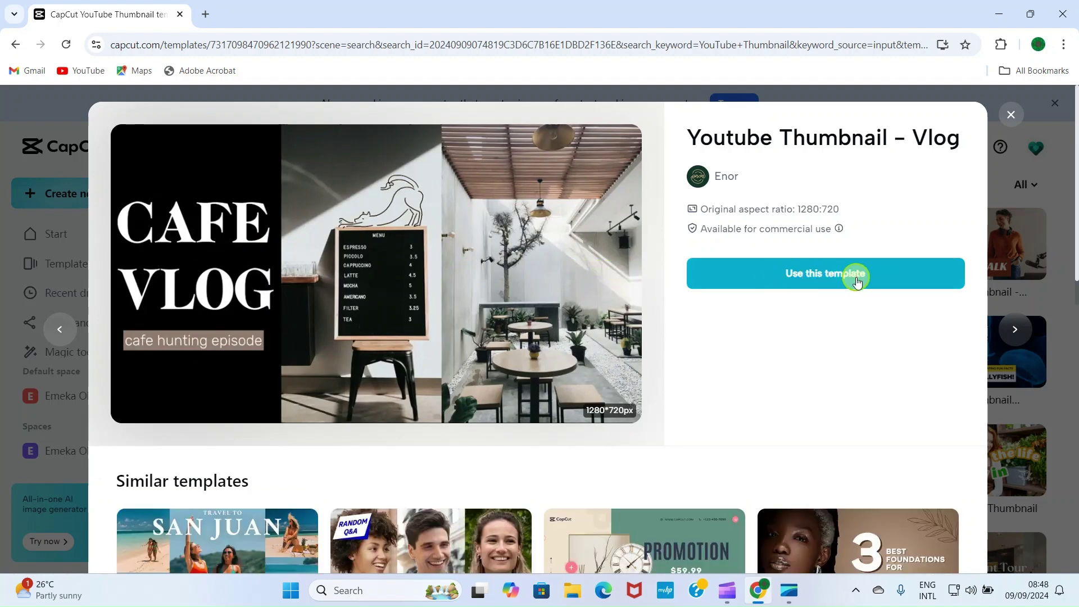
{"action": "left_click", "coordinate": [838, 274]}
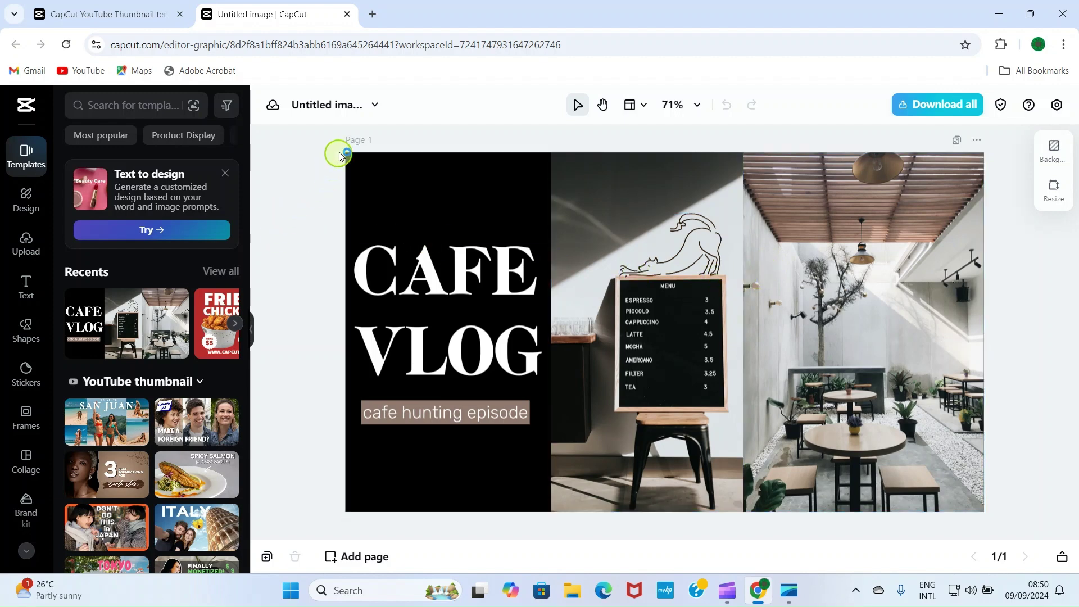
Rename the untitled image project as "Youtubethumbnail".
{"action": "left_click", "coordinate": [324, 104]}
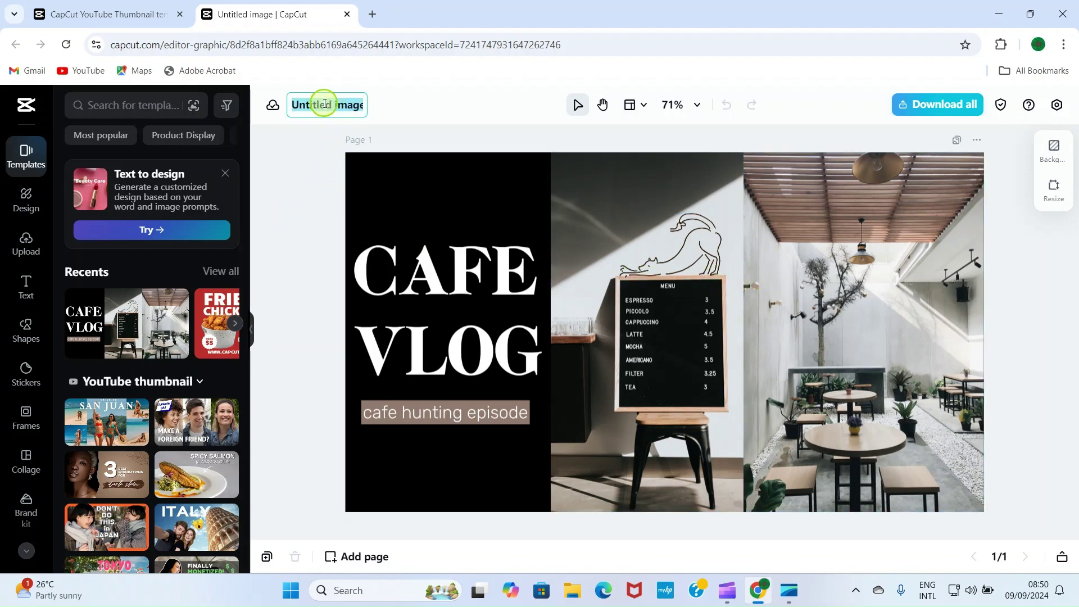
{"action": "type", "text": "Y"}
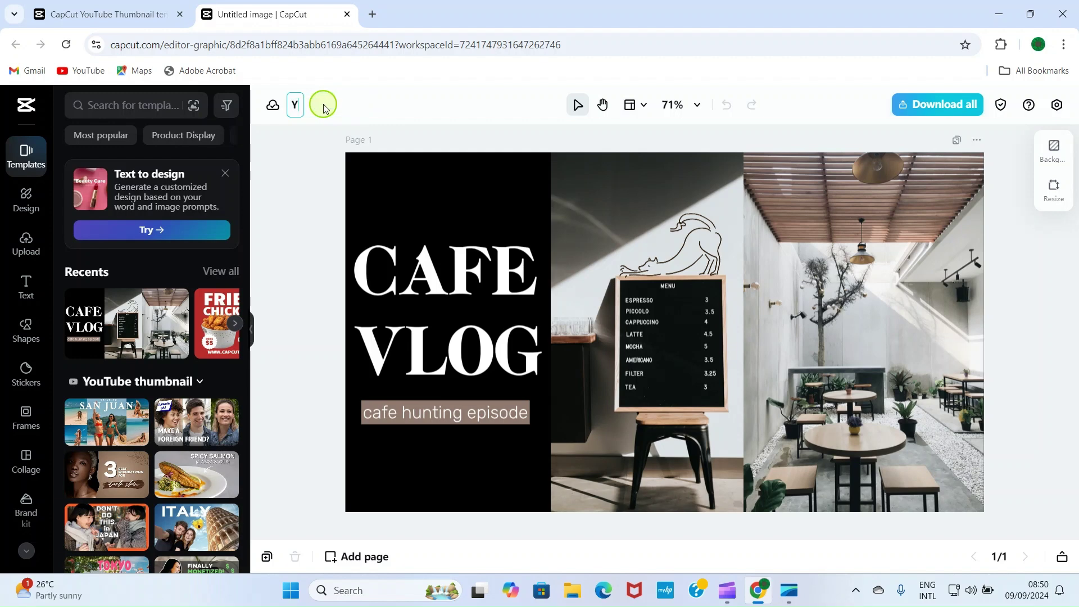
{"action": "type", "text": "outubethumbnail"}
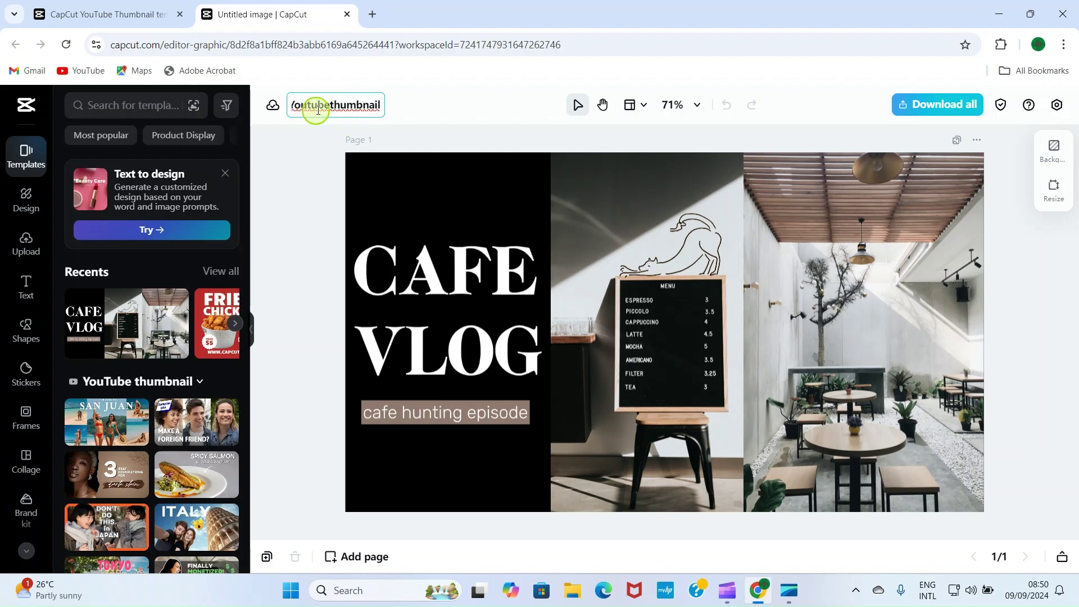
{"action": "left_click", "coordinate": [295, 220]}
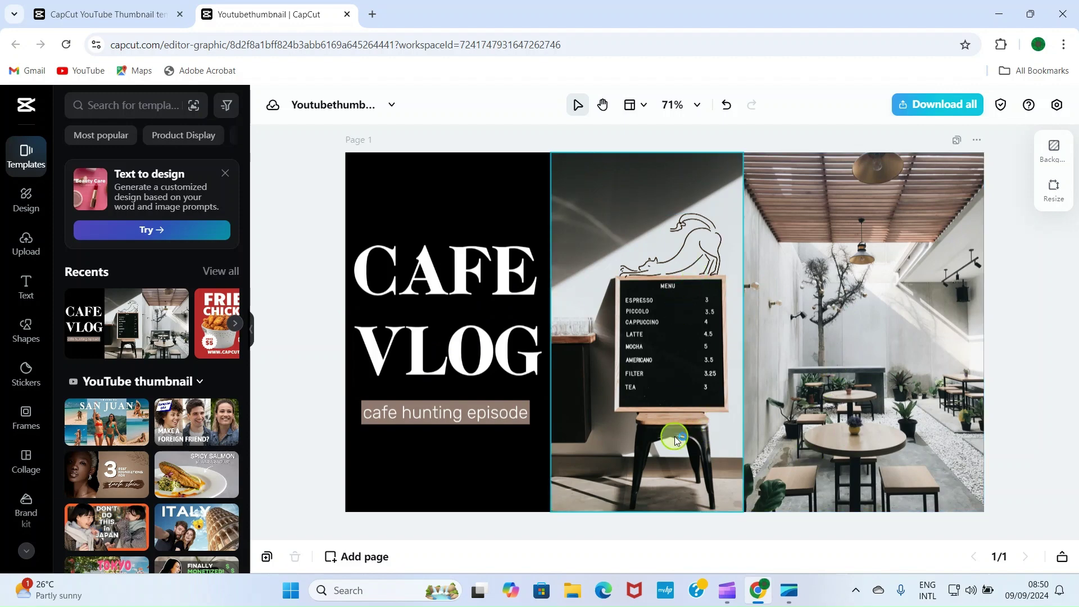
Replace the "CAFE" heading with "YOUTUBE" and widen its text box so the word fits on one line.
{"action": "left_click", "coordinate": [427, 271]}
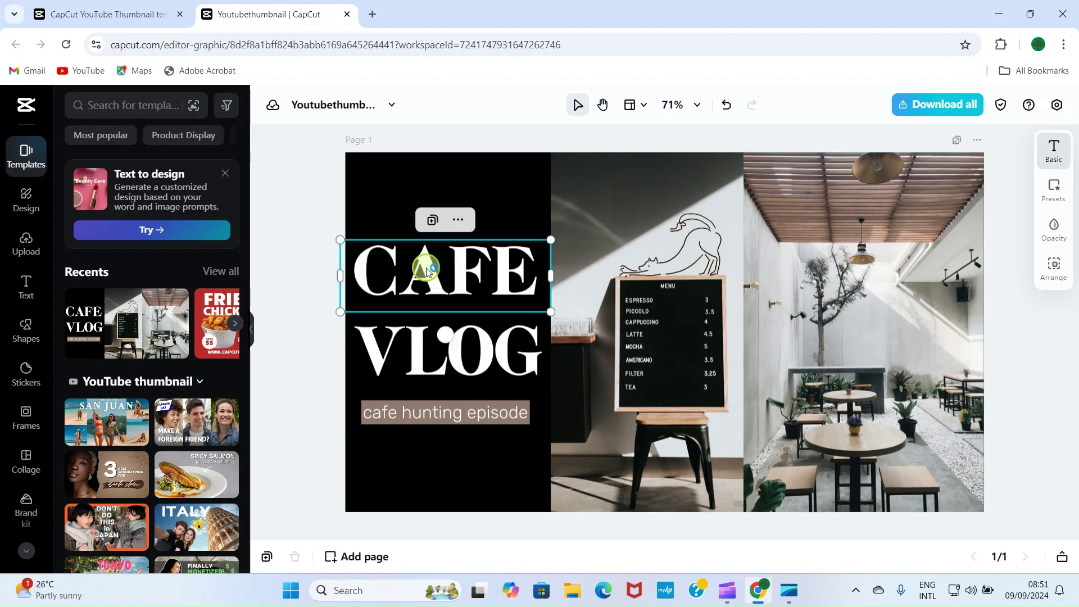
{"action": "left_click", "coordinate": [448, 272]}
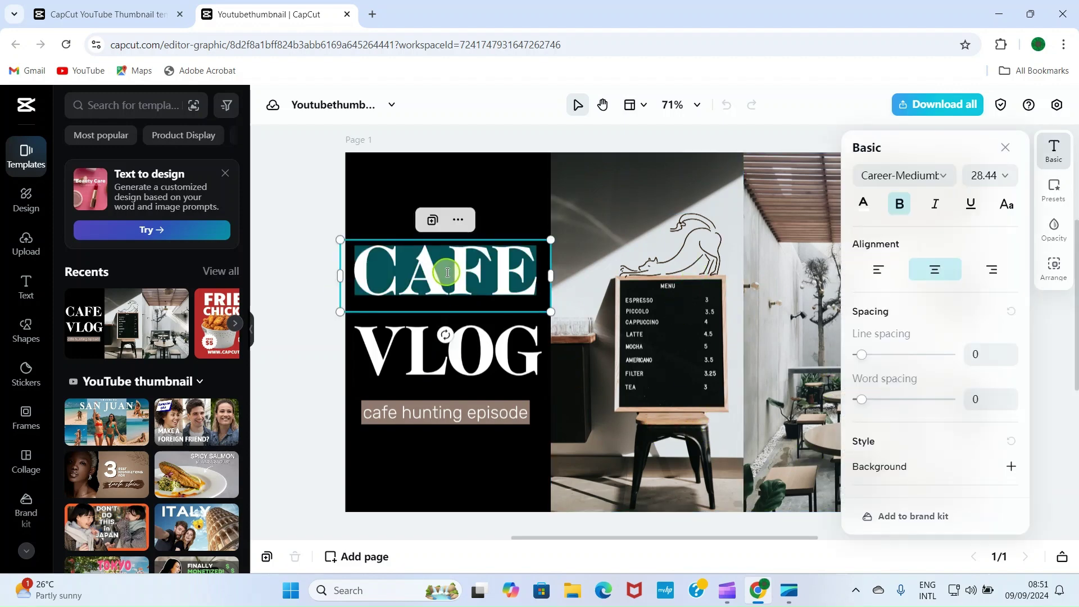
{"action": "type", "text": "Y"}
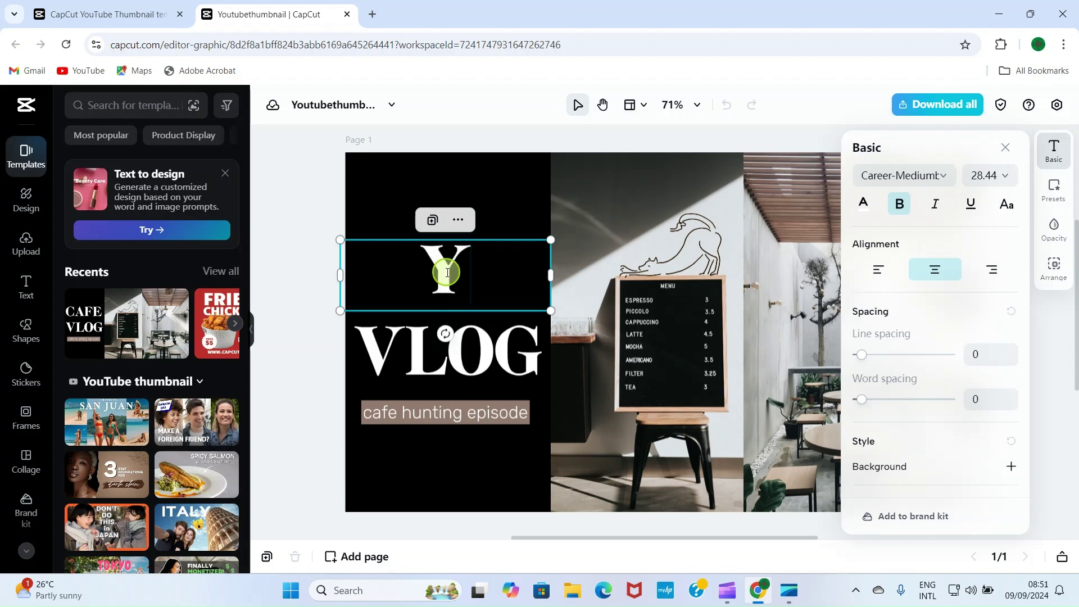
{"action": "type", "text": "O"}
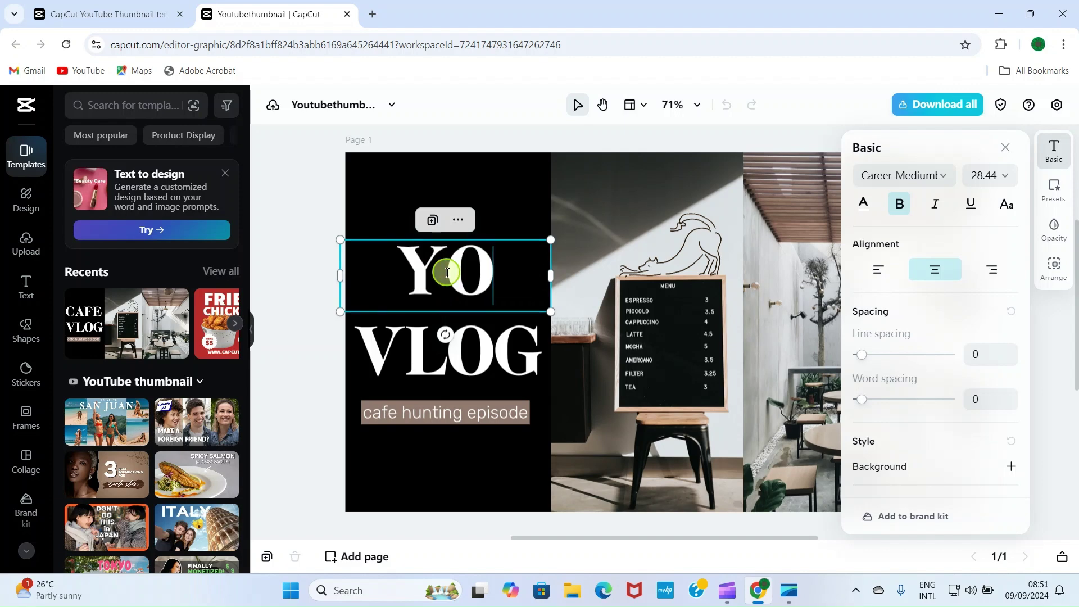
{"action": "type", "text": "UTUBE"}
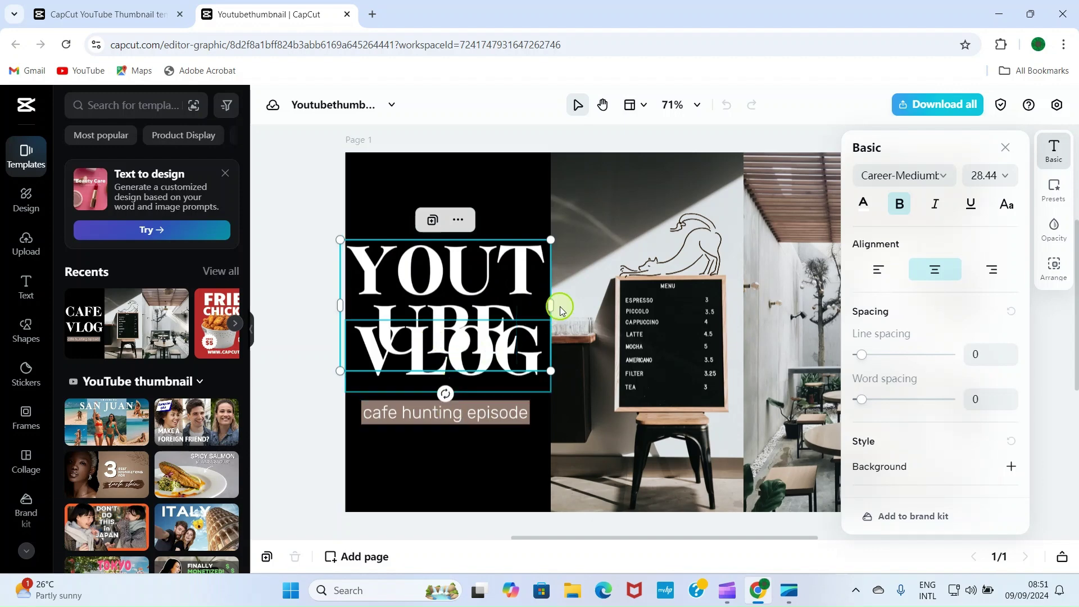
{"action": "left_click_drag", "start_coordinate": [552, 304], "coordinate": [552, 304]}
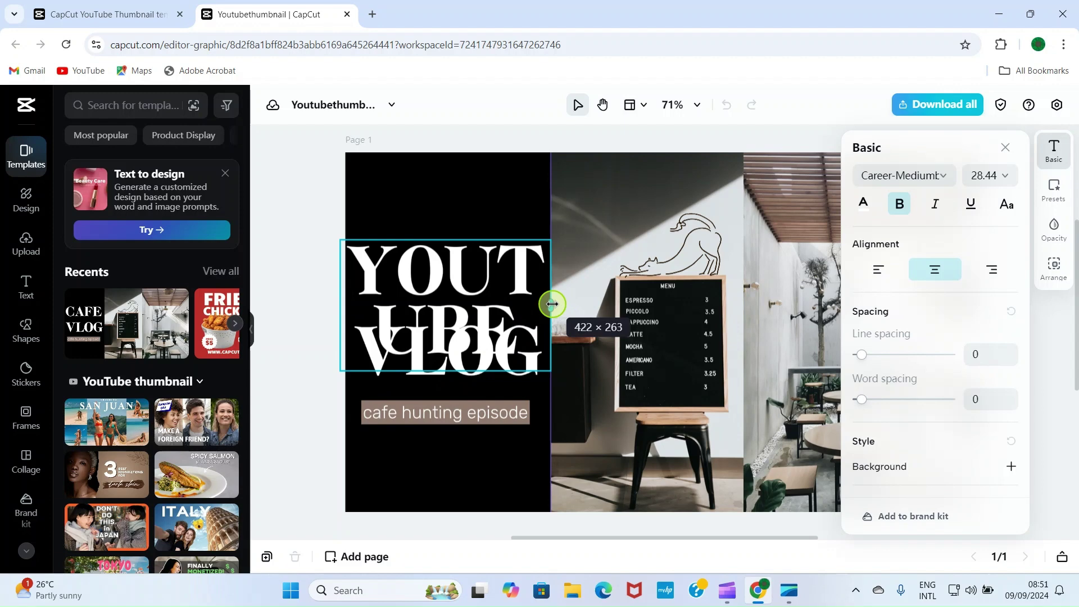
{"action": "left_click_drag", "start_coordinate": [552, 303], "coordinate": [705, 305]}
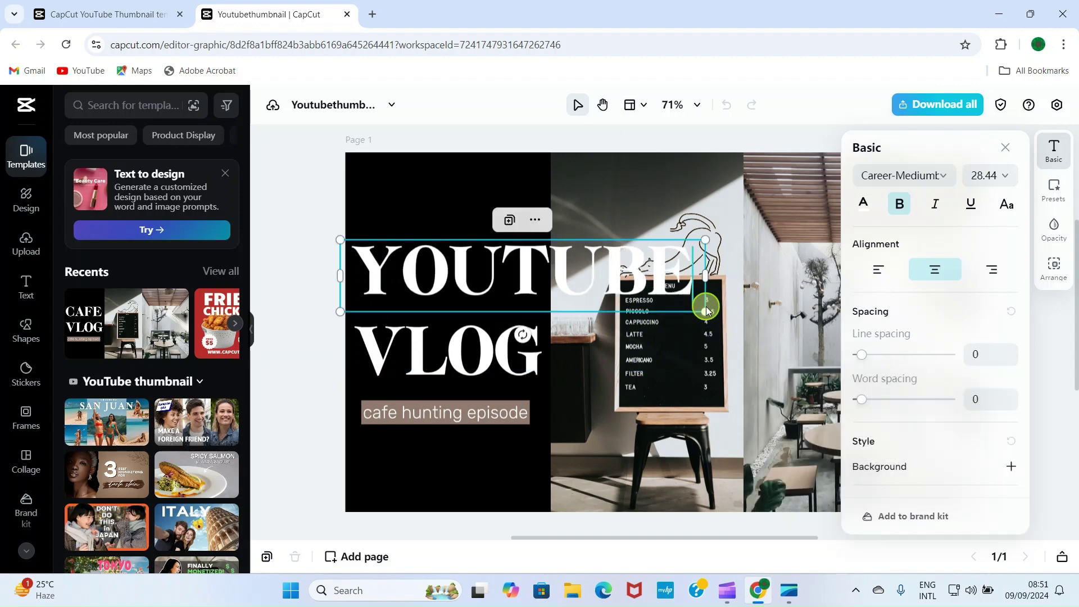
Replace the "VLOG" heading with "THUMBNAIL" and widen its text box so the word fits on one line.
{"action": "double_click", "coordinate": [448, 362]}
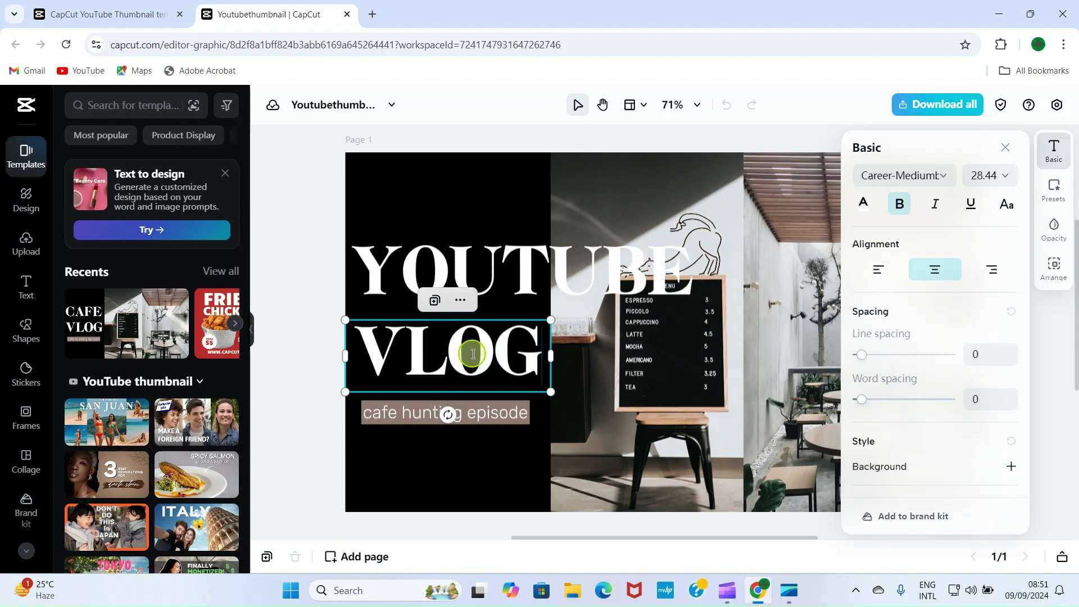
{"action": "key", "text": "BackSpace"}
{"action": "key", "text": "BackSpace"}
{"action": "key", "text": "BackSpace"}
{"action": "key", "text": "BackSpace"}
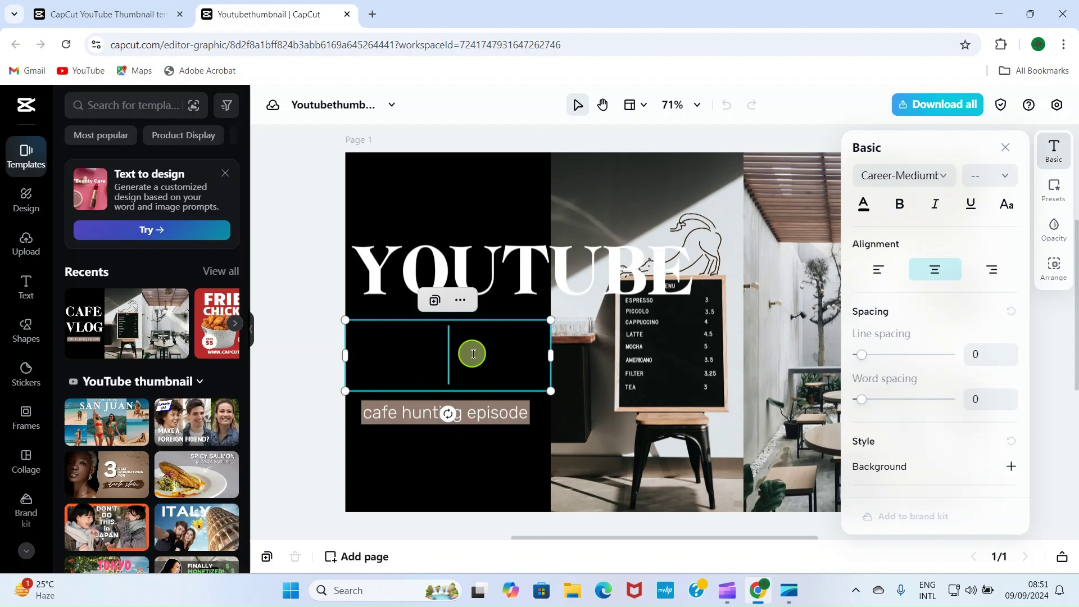
{"action": "type", "text": "T"}
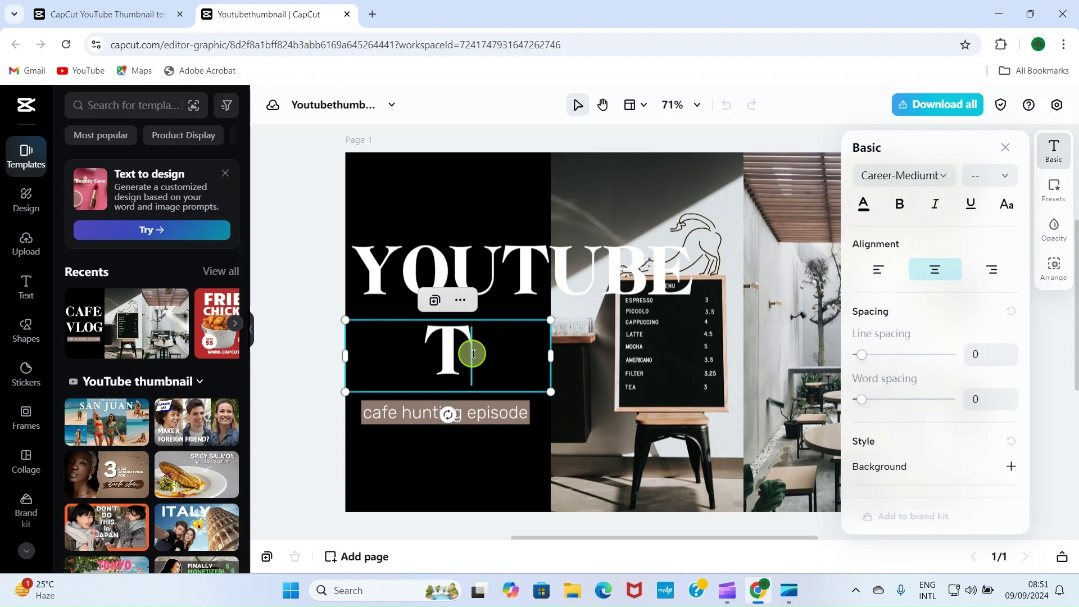
{"action": "type", "text": "HUMBNAIL"}
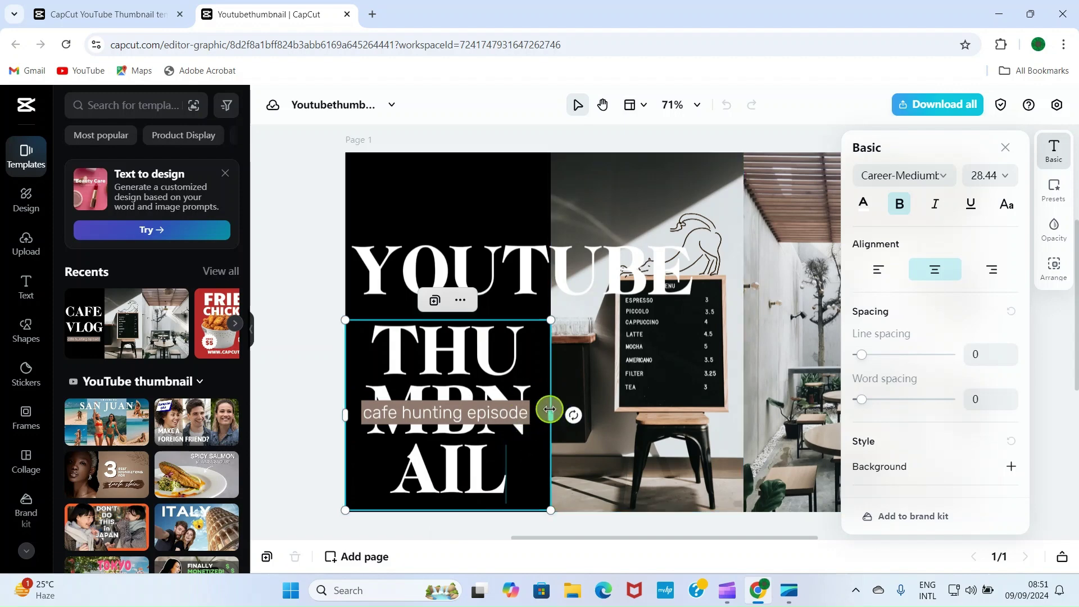
{"action": "left_click_drag", "start_coordinate": [551, 410], "coordinate": [551, 408]}
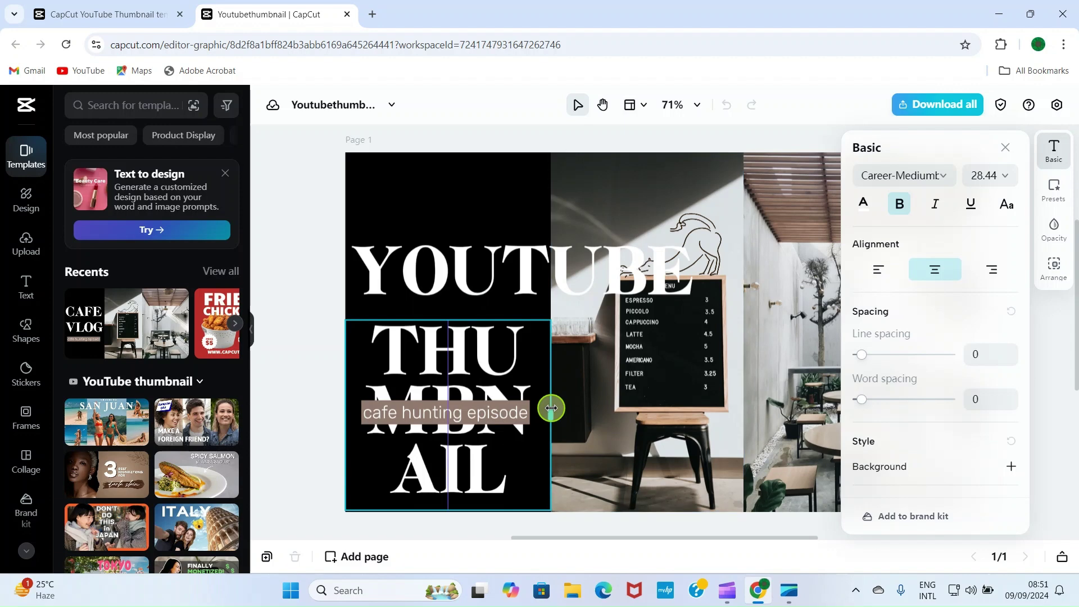
{"action": "left_click_drag", "start_coordinate": [551, 409], "coordinate": [804, 413]}
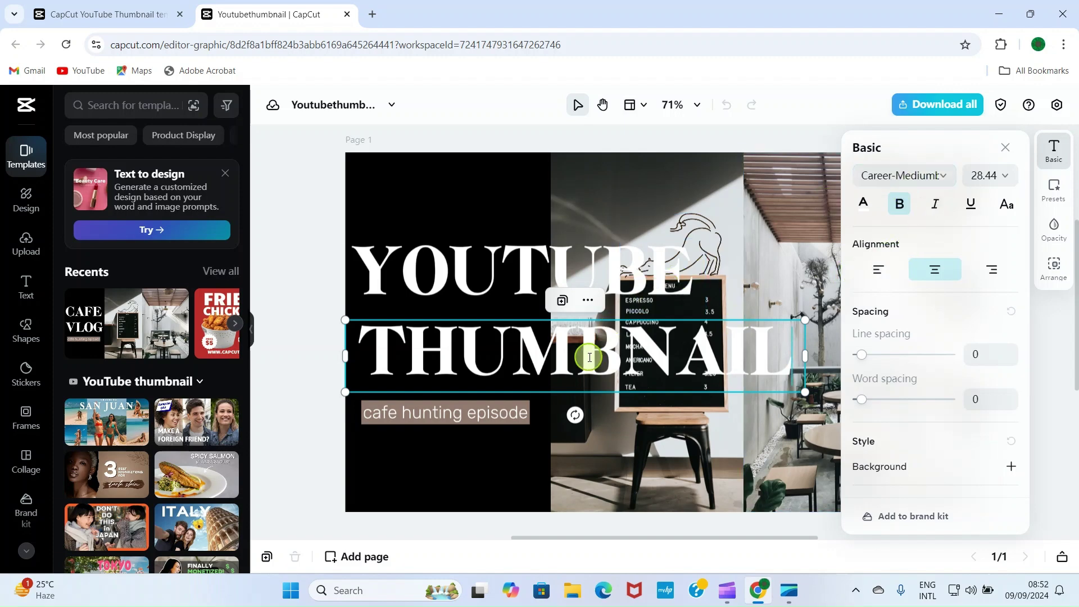
Delete the "cafe hunting episode" caption below the headings.
{"action": "left_click", "coordinate": [416, 421]}
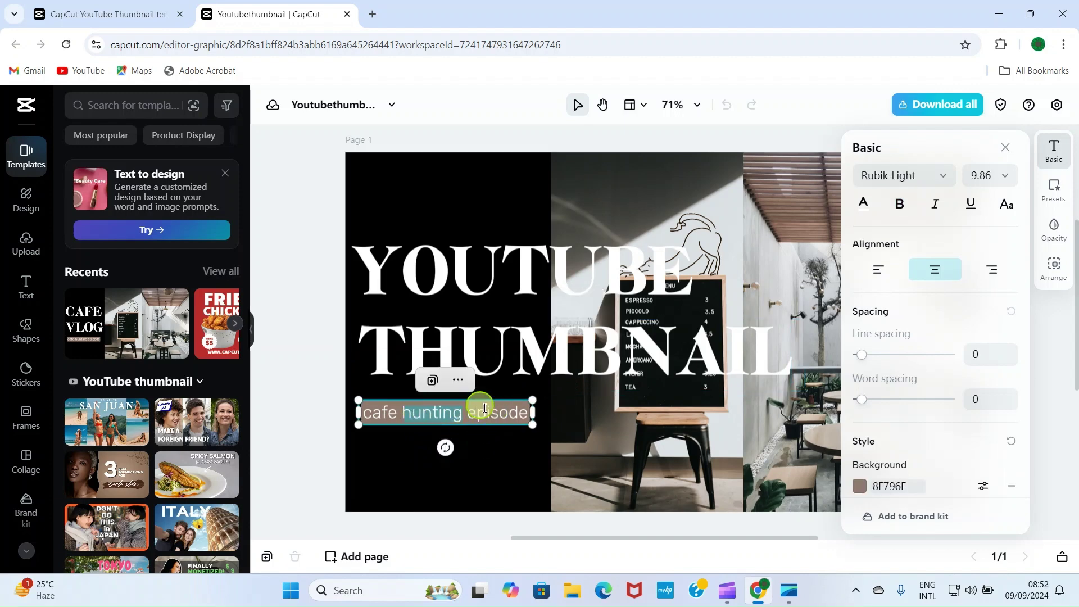
{"action": "left_click", "coordinate": [512, 469]}
{"action": "left_click", "coordinate": [477, 417]}
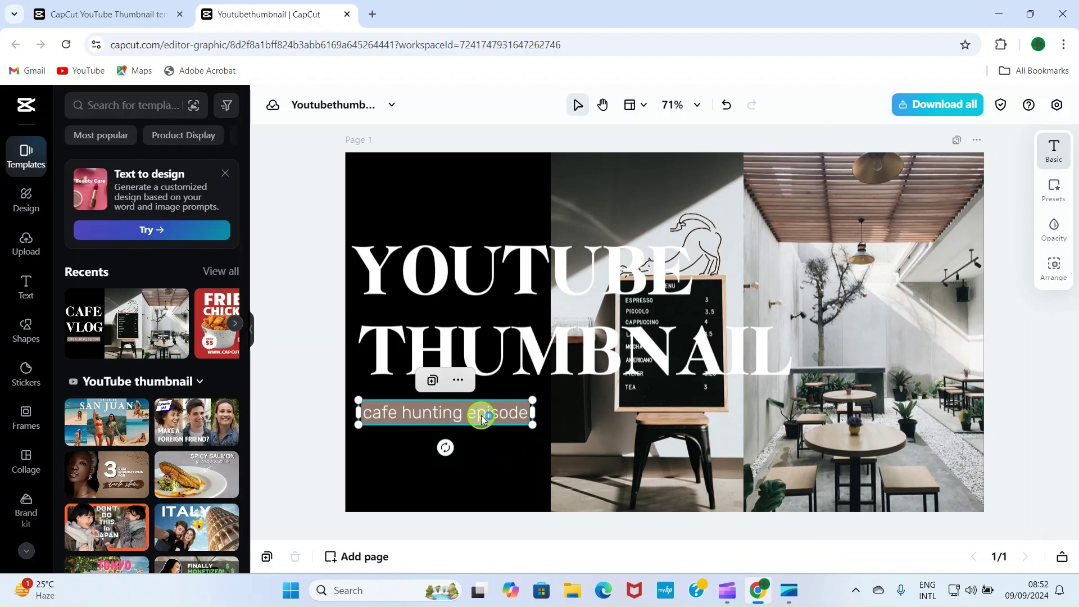
{"action": "left_click", "coordinate": [457, 382]}
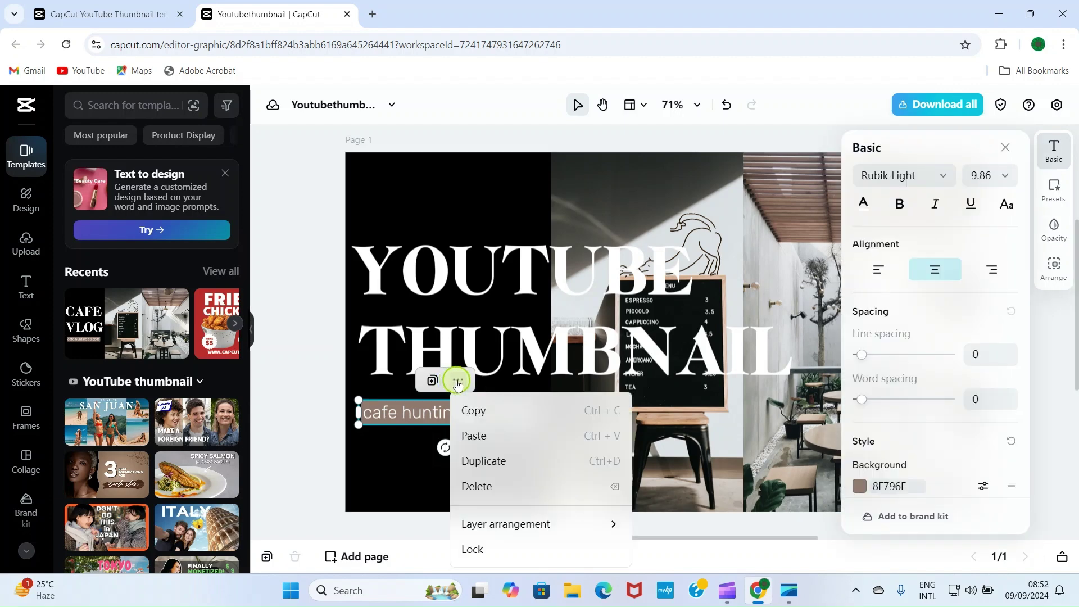
{"action": "left_click", "coordinate": [483, 486]}
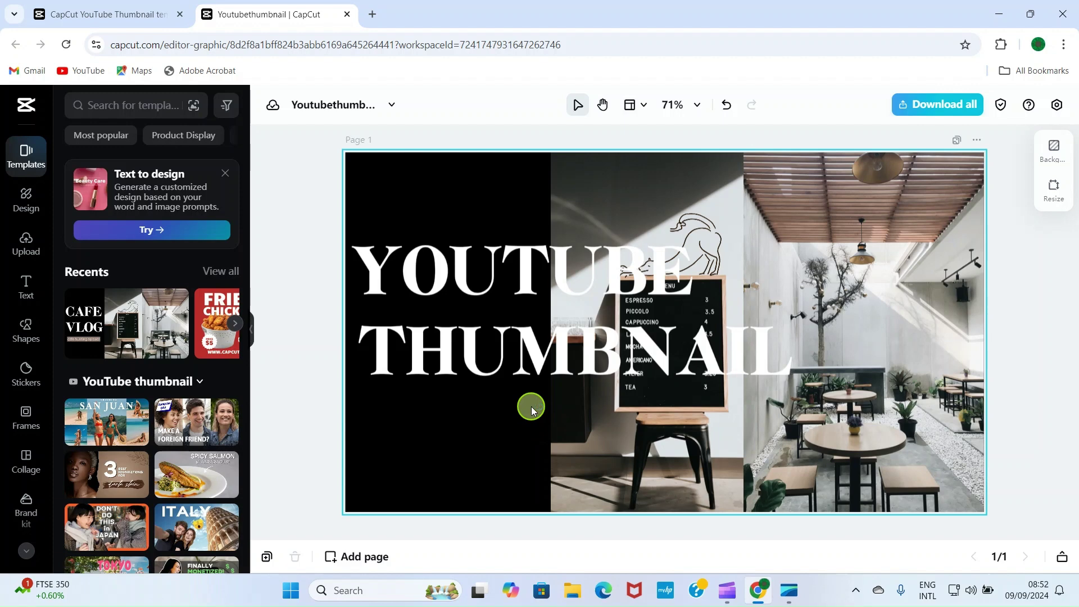
Add a title text reading "DESIGN" and place it below the THUMBNAIL heading.
{"action": "left_click", "coordinate": [18, 296]}
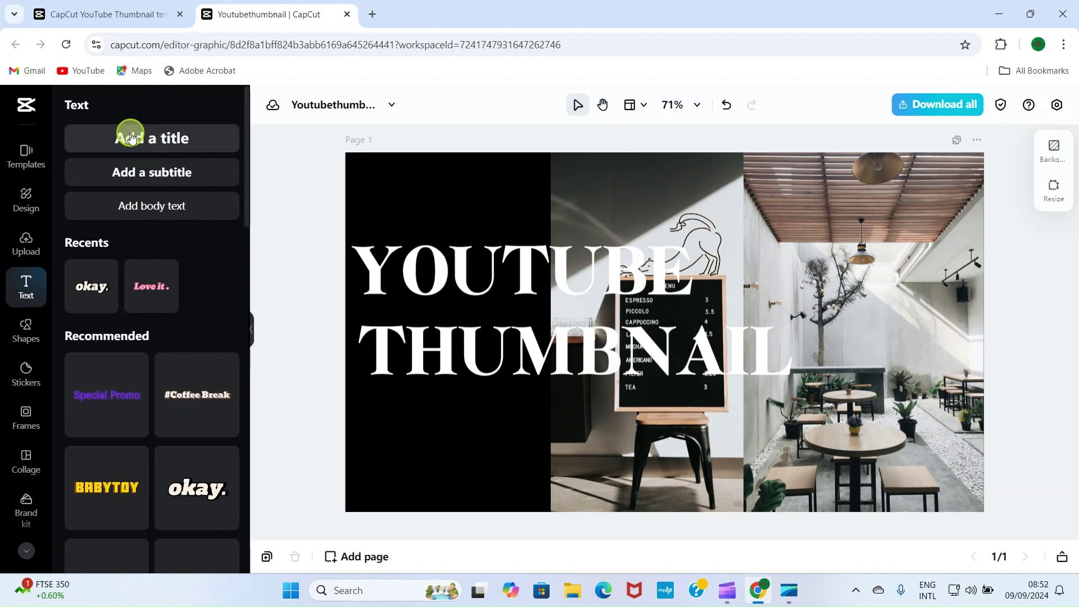
{"action": "left_click", "coordinate": [127, 143]}
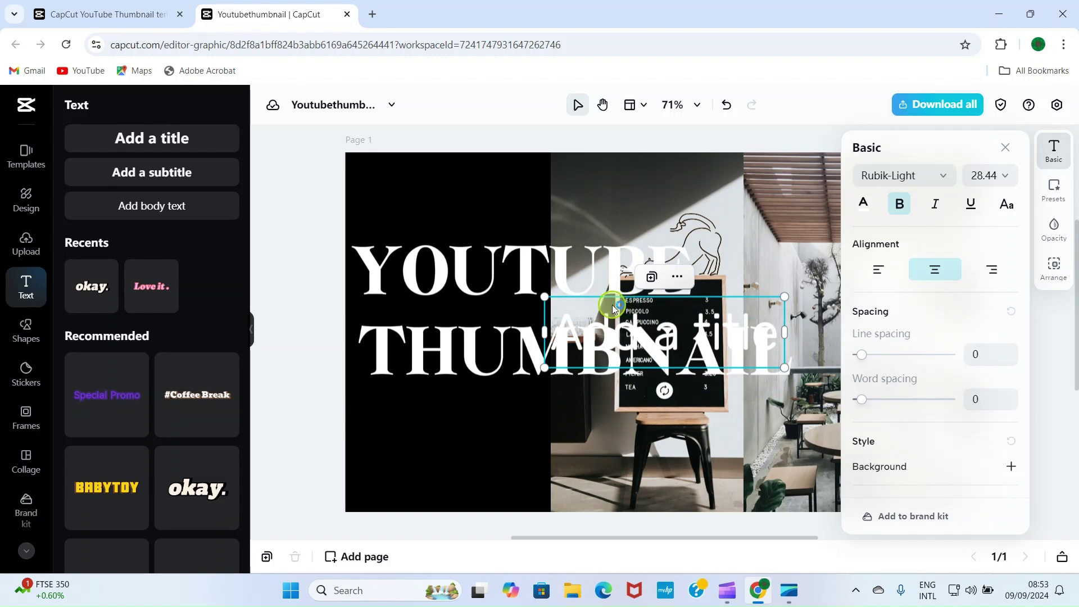
{"action": "left_click_drag", "start_coordinate": [612, 305], "coordinate": [423, 413]}
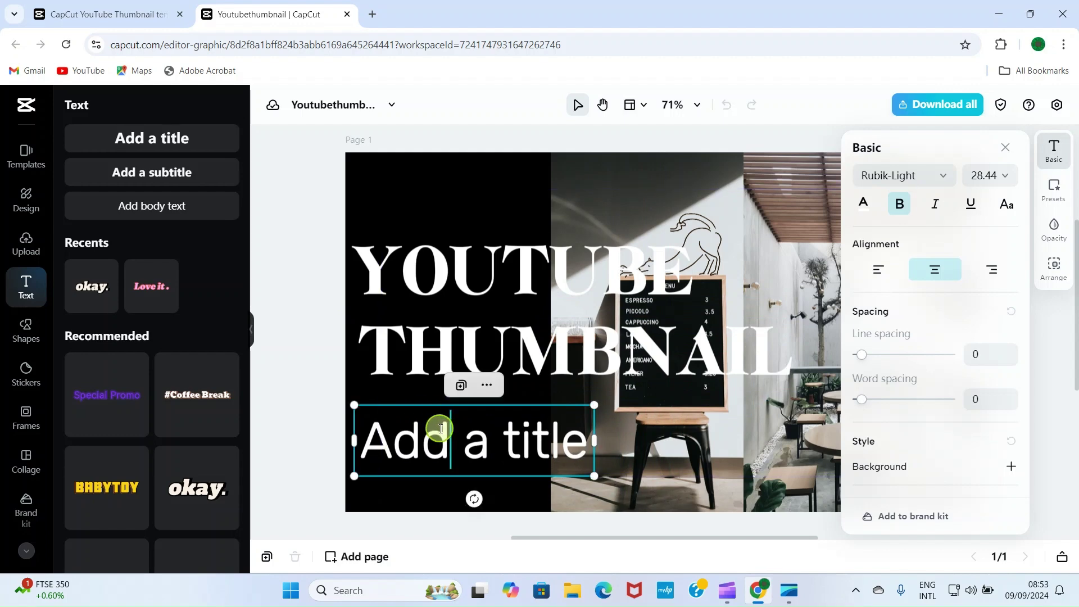
{"action": "triple_click", "coordinate": [440, 429]}
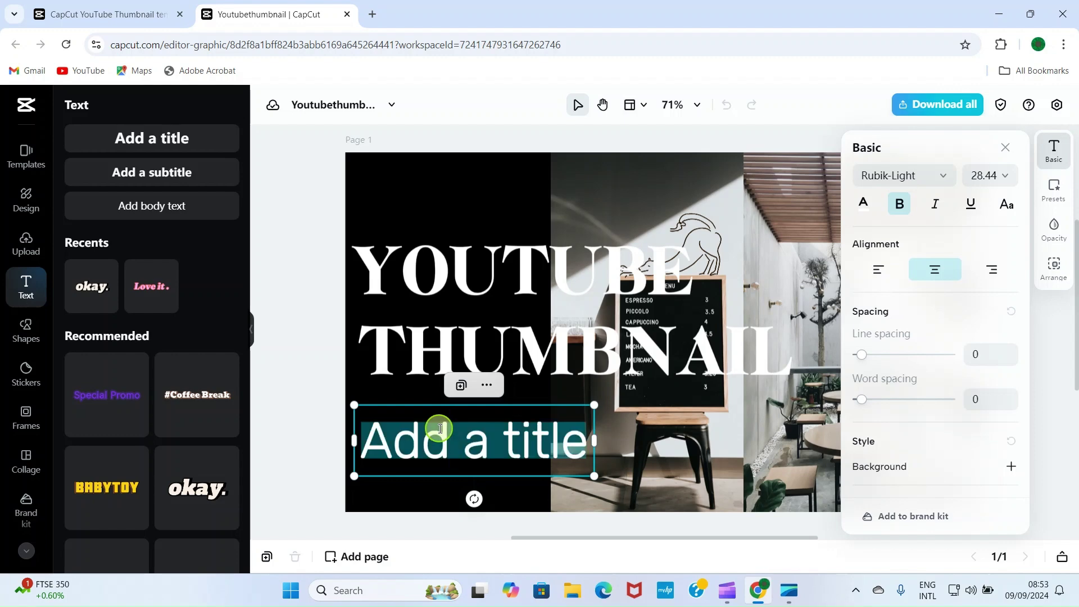
{"action": "type", "text": "DESIGN"}
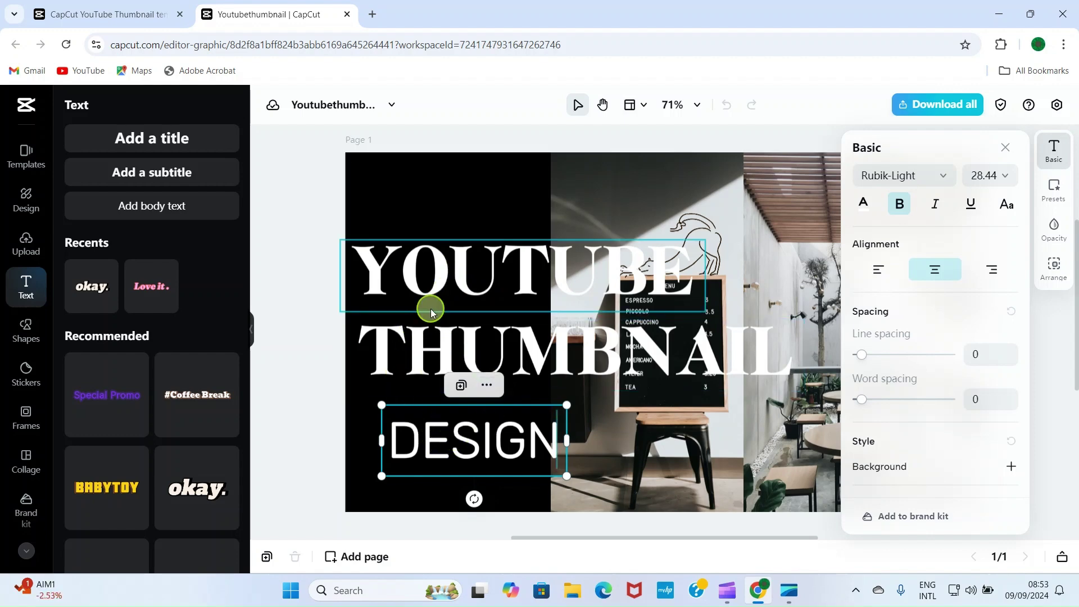
Change the YOUTUBE heading's font to Anton.
{"action": "left_click", "coordinate": [446, 302]}
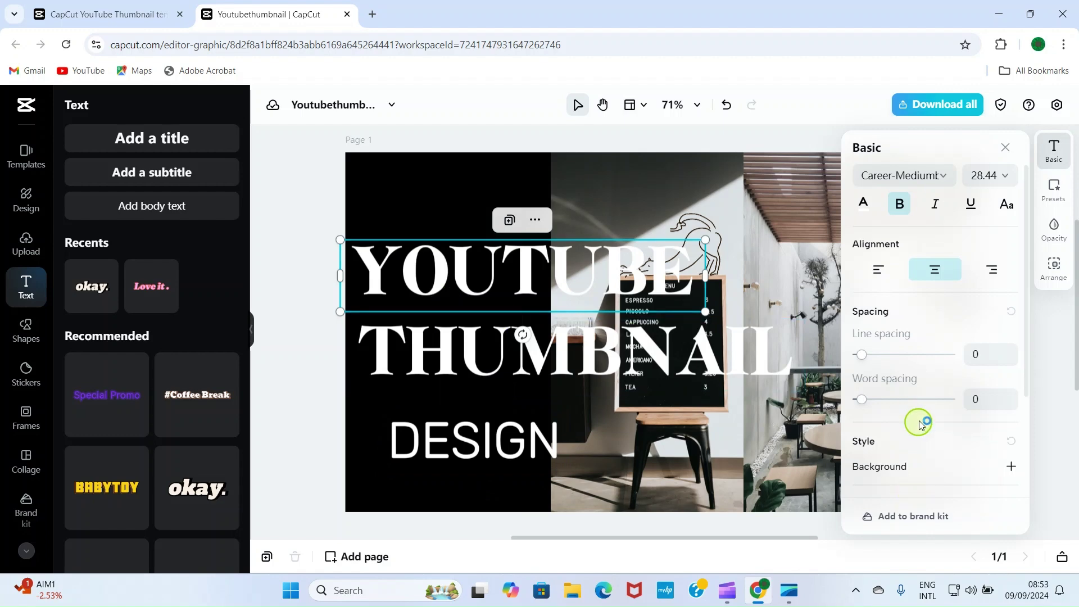
{"action": "left_click", "coordinate": [938, 178]}
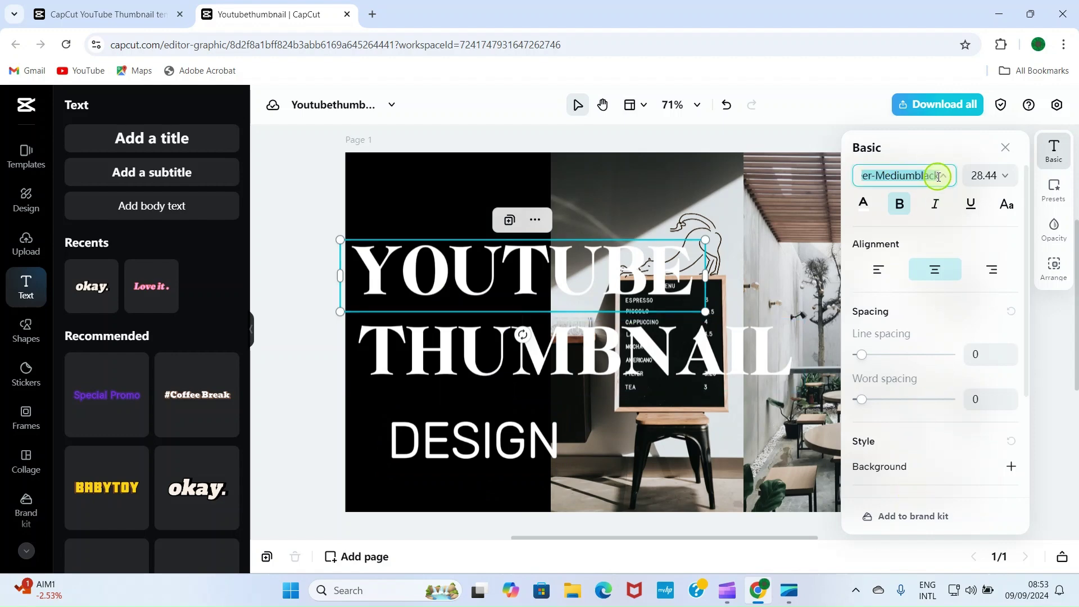
{"action": "left_click", "coordinate": [943, 178]}
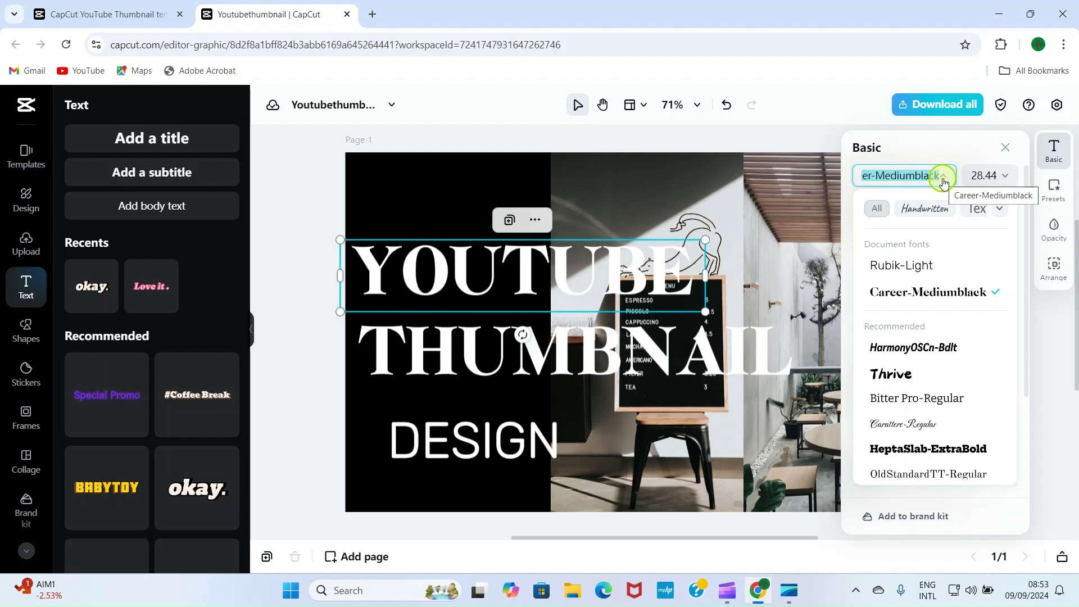
{"action": "type", "text": "AN"}
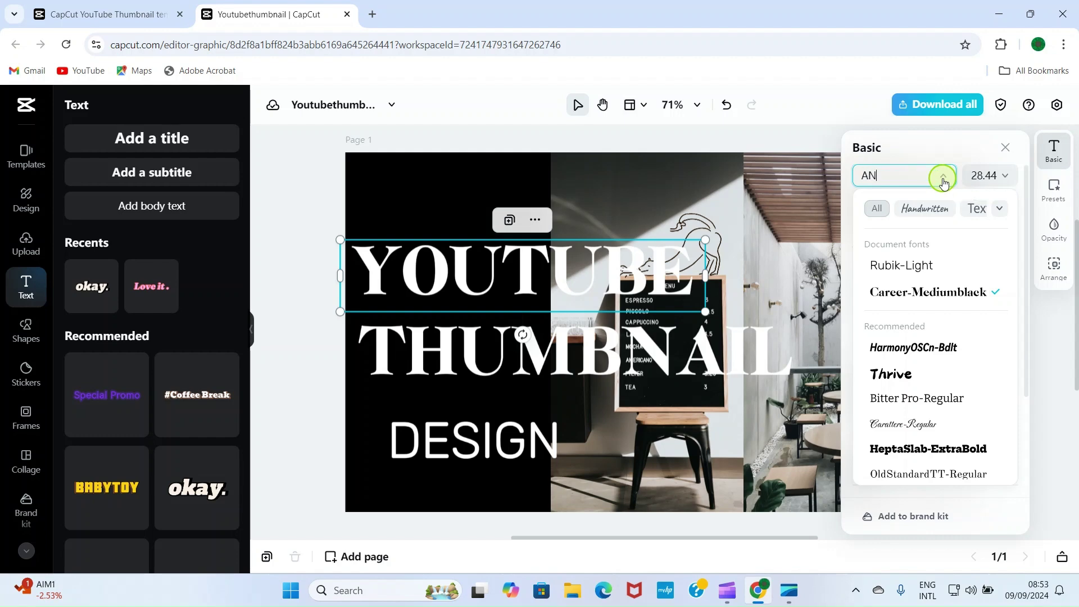
{"action": "type", "text": "TO"}
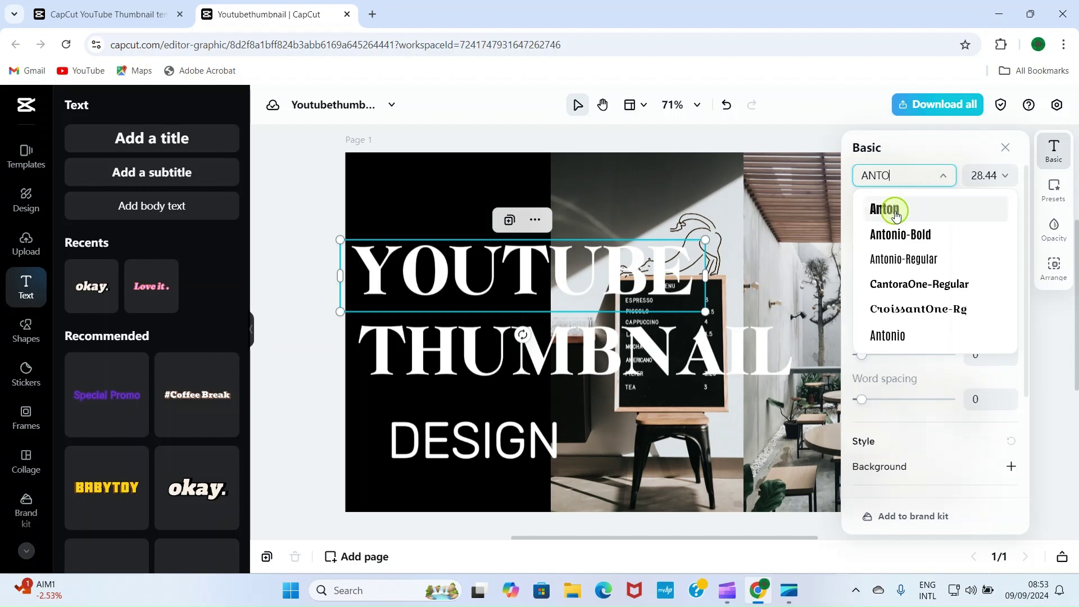
{"action": "left_click", "coordinate": [894, 212]}
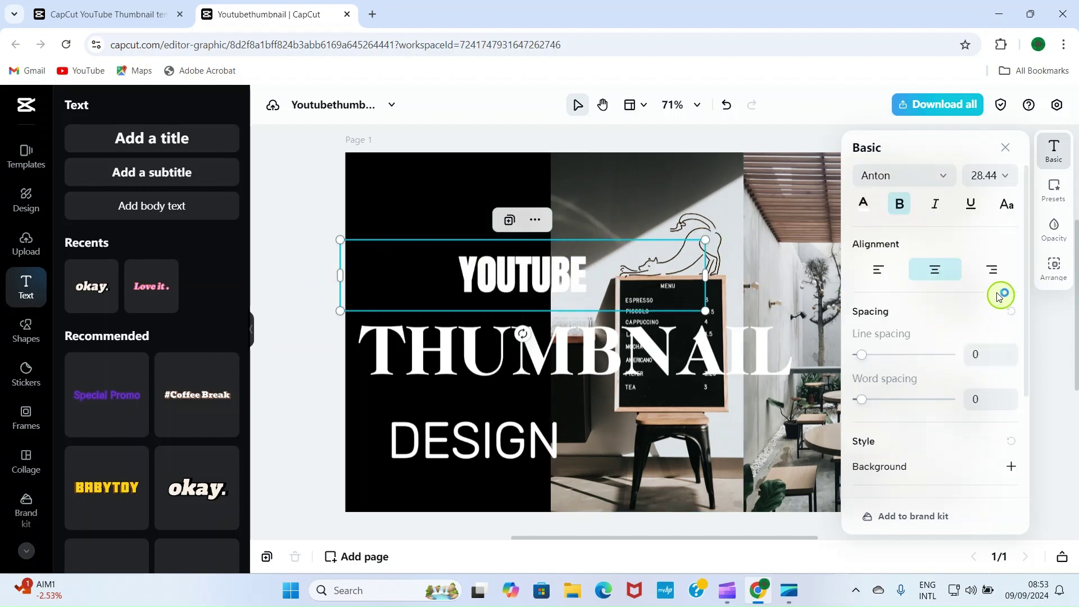
Try font size 120 on the YOUTUBE heading and reduce it to 50.
{"action": "left_click", "coordinate": [1005, 177]}
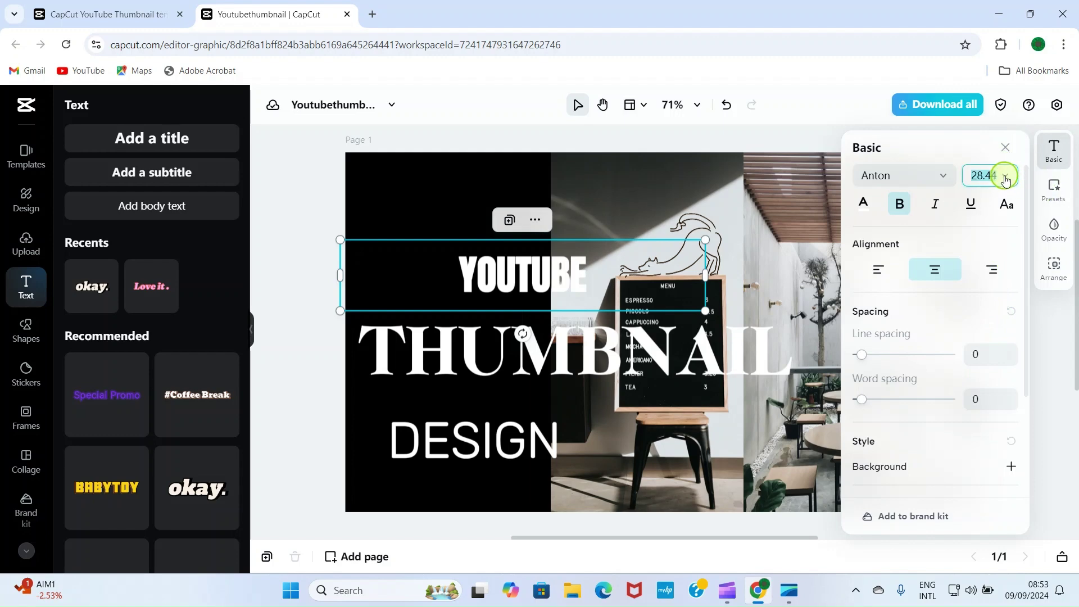
{"action": "scroll", "coordinate": [982, 380], "scroll_direction": "down", "scroll_amount": 3}
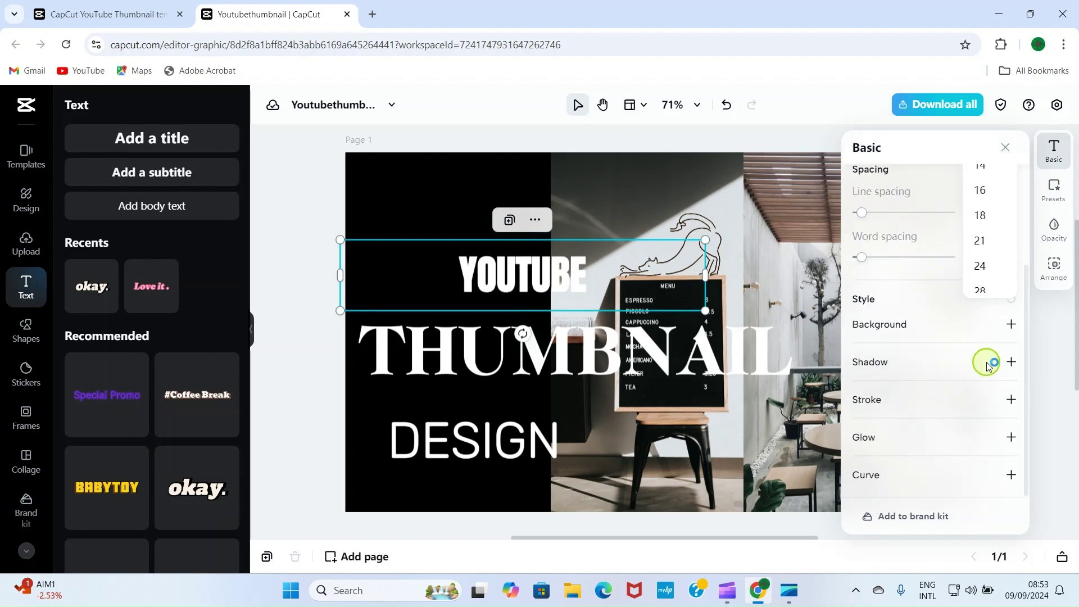
{"action": "scroll", "coordinate": [975, 243], "scroll_direction": "down", "scroll_amount": 2}
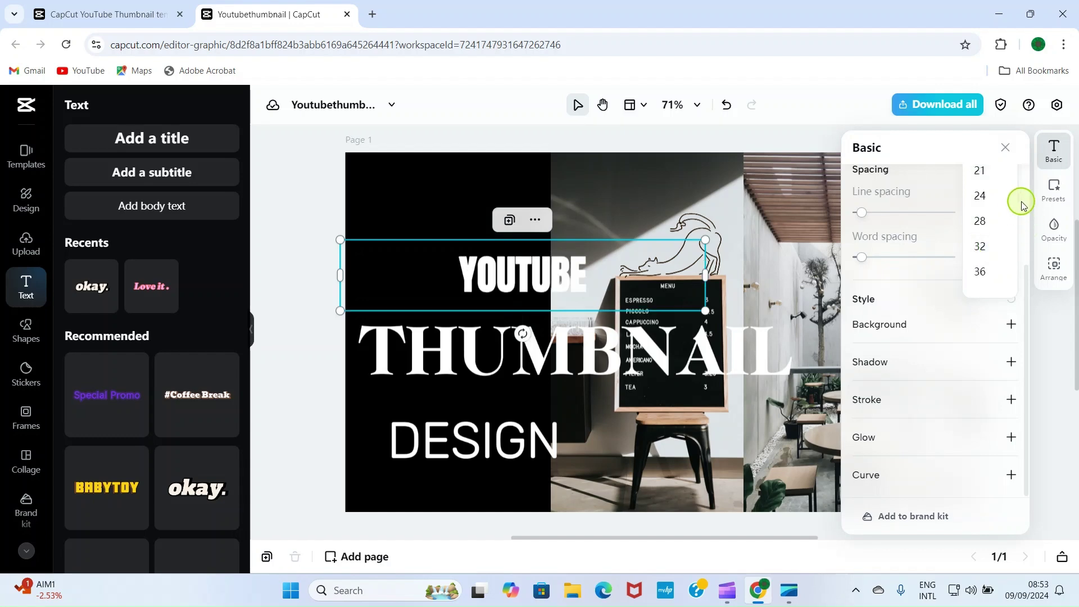
{"action": "scroll", "coordinate": [1026, 194], "scroll_direction": "up", "scroll_amount": 3}
{"action": "left_click", "coordinate": [988, 175]}
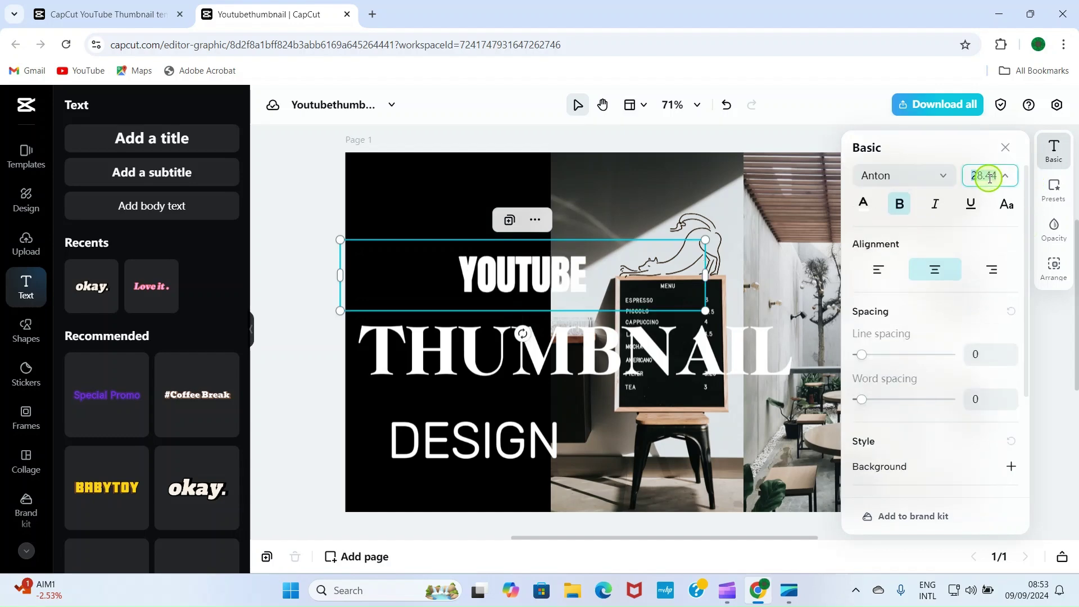
{"action": "type", "text": "12"}
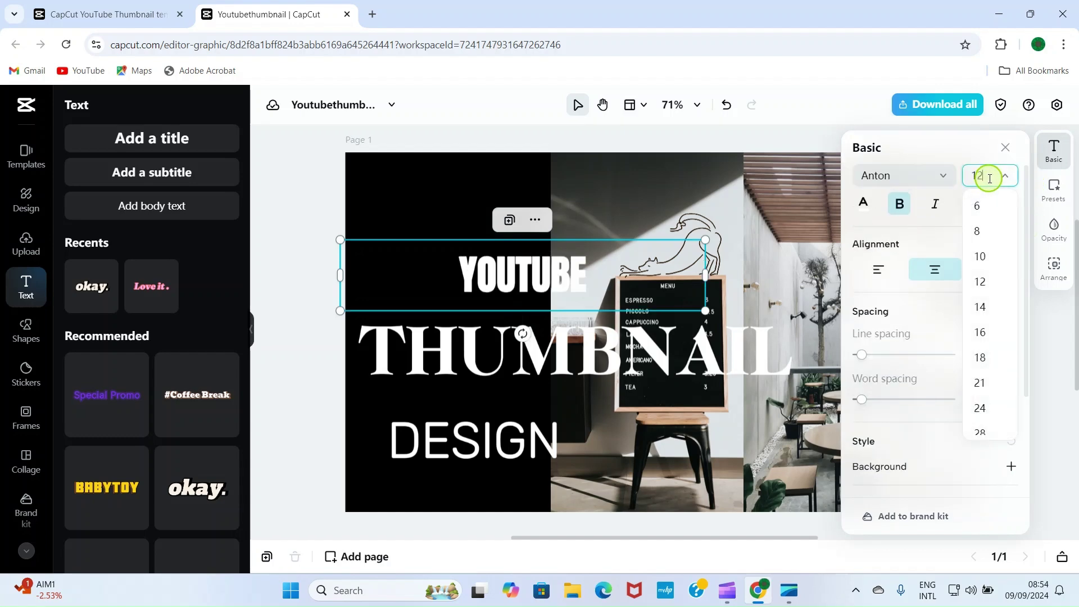
{"action": "type", "text": "0"}
{"action": "key", "text": "Return"}
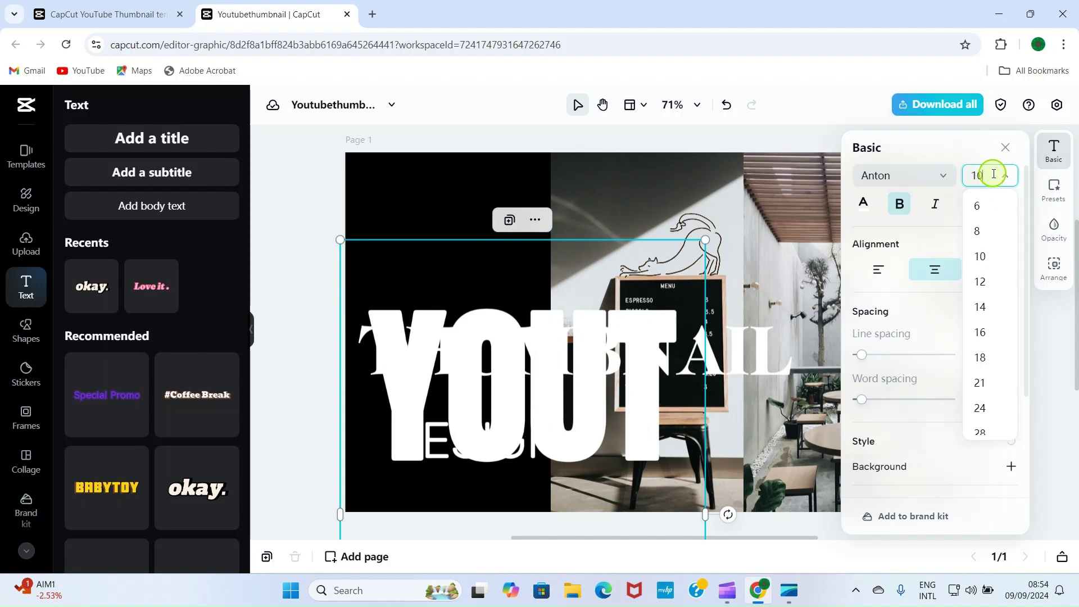
{"action": "key", "text": "Return"}
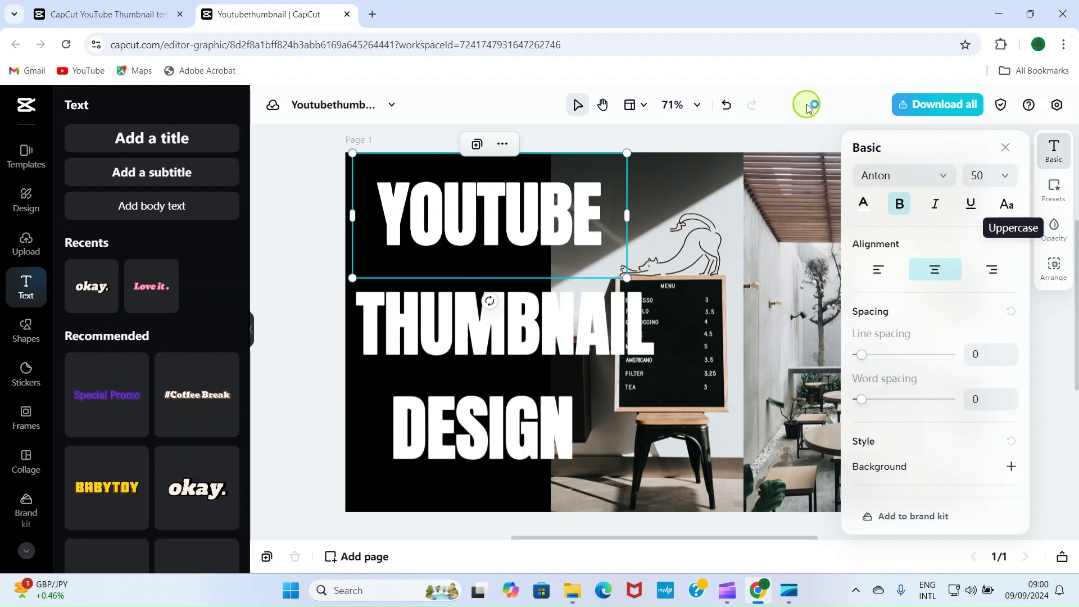
Delete the menu board photo, the café interior photo and the cat line drawing from the page.
{"action": "left_click", "coordinate": [730, 239]}
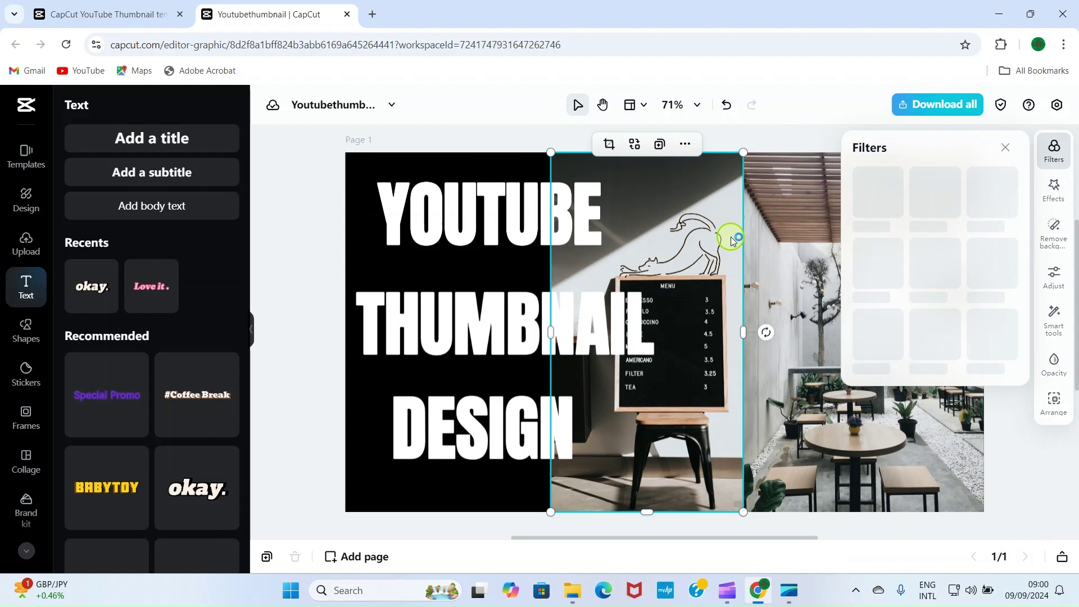
{"action": "left_click", "coordinate": [687, 144]}
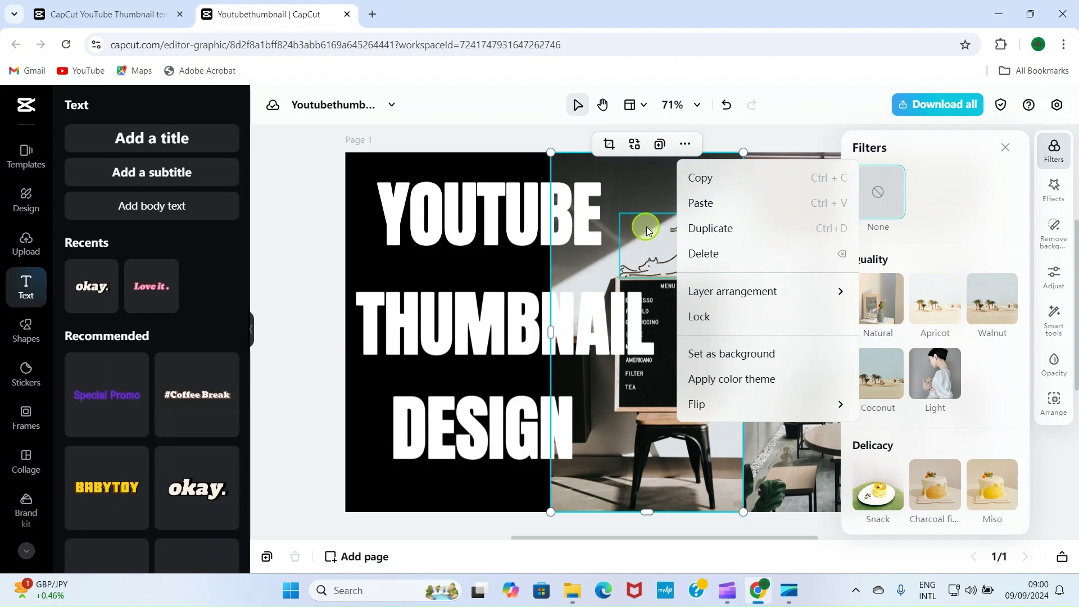
{"action": "left_click", "coordinate": [702, 252]}
{"action": "left_click", "coordinate": [824, 263]}
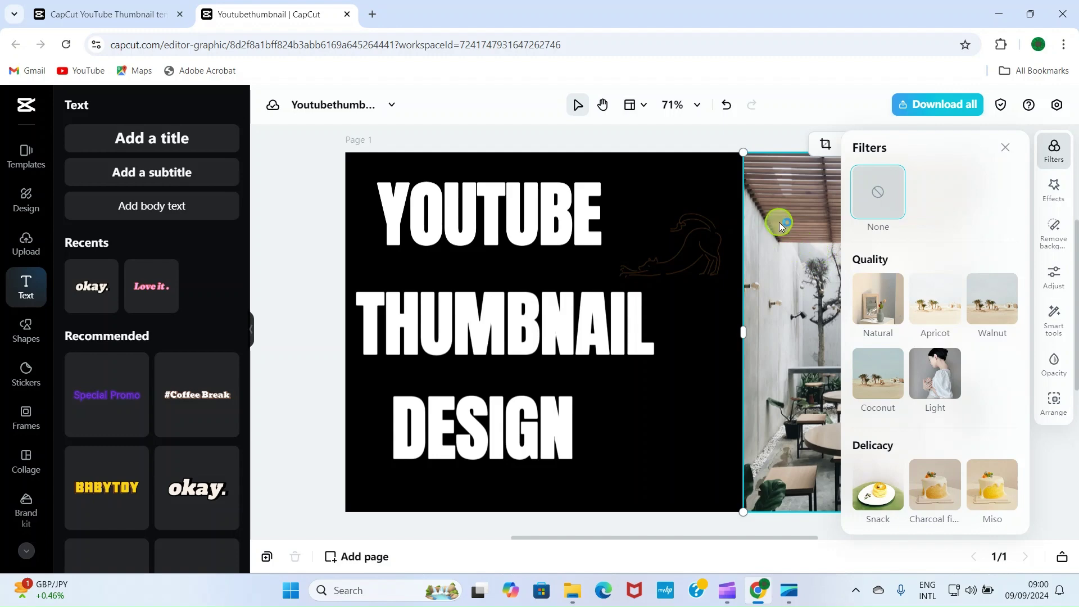
{"action": "key", "text": "Delete"}
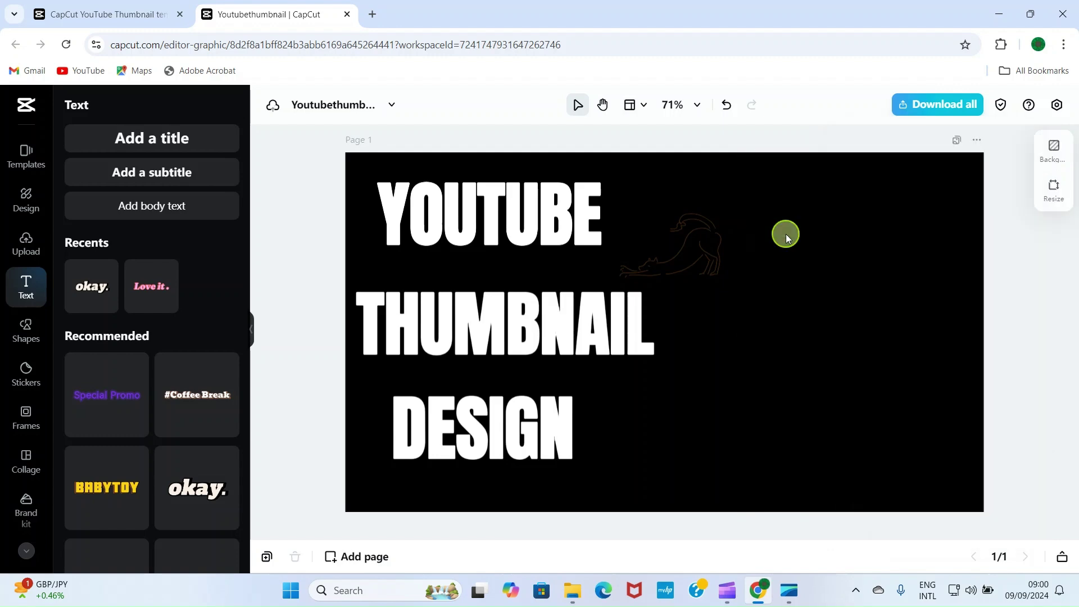
{"action": "left_click", "coordinate": [695, 247]}
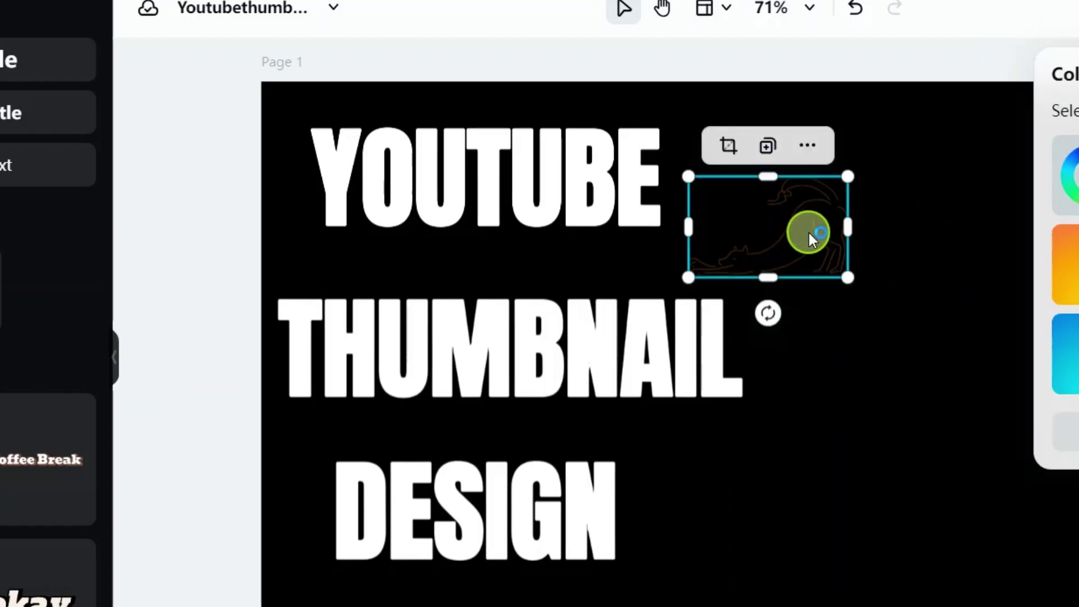
{"action": "key", "text": "Delete"}
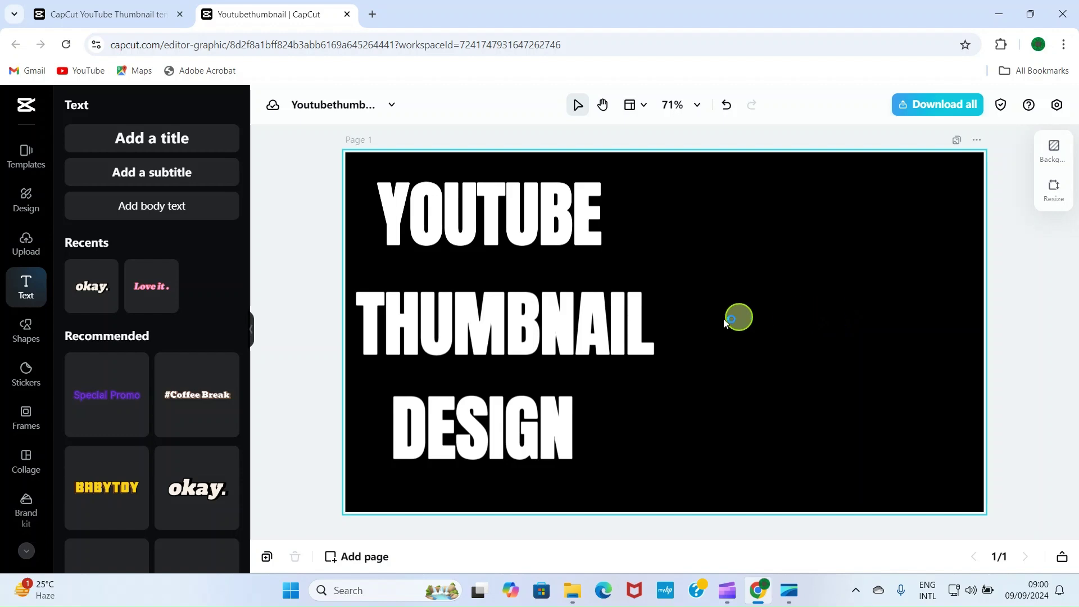
Shift the DESIGN and THUMBNAIL headings slightly down to space the three heading lines more evenly.
{"action": "left_click_drag", "start_coordinate": [461, 436], "coordinate": [465, 445]}
{"action": "left_click", "coordinate": [465, 321]}
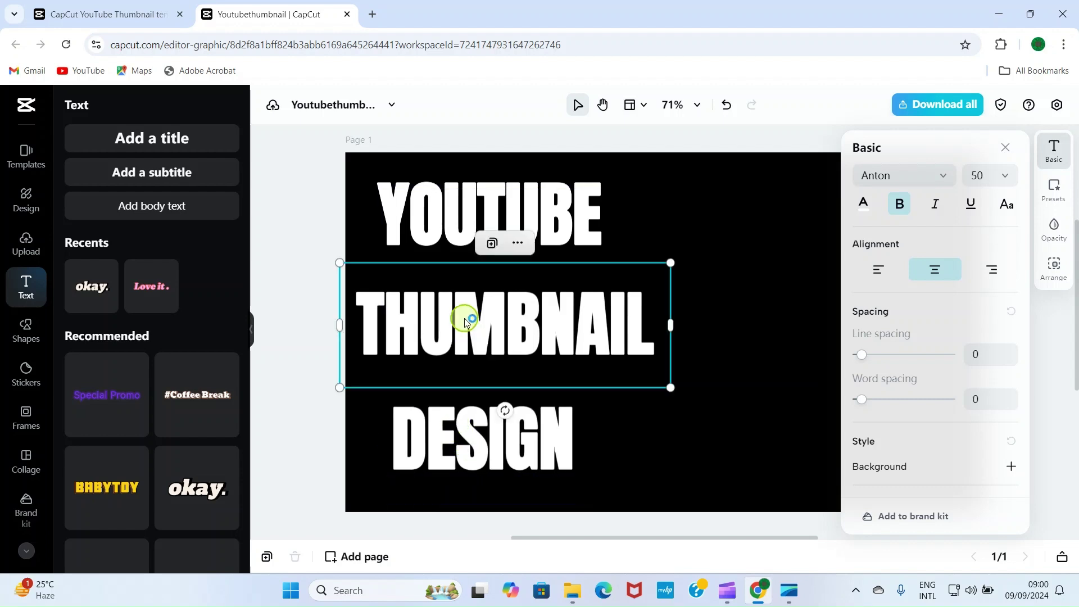
{"action": "left_click_drag", "start_coordinate": [464, 322], "coordinate": [465, 330]}
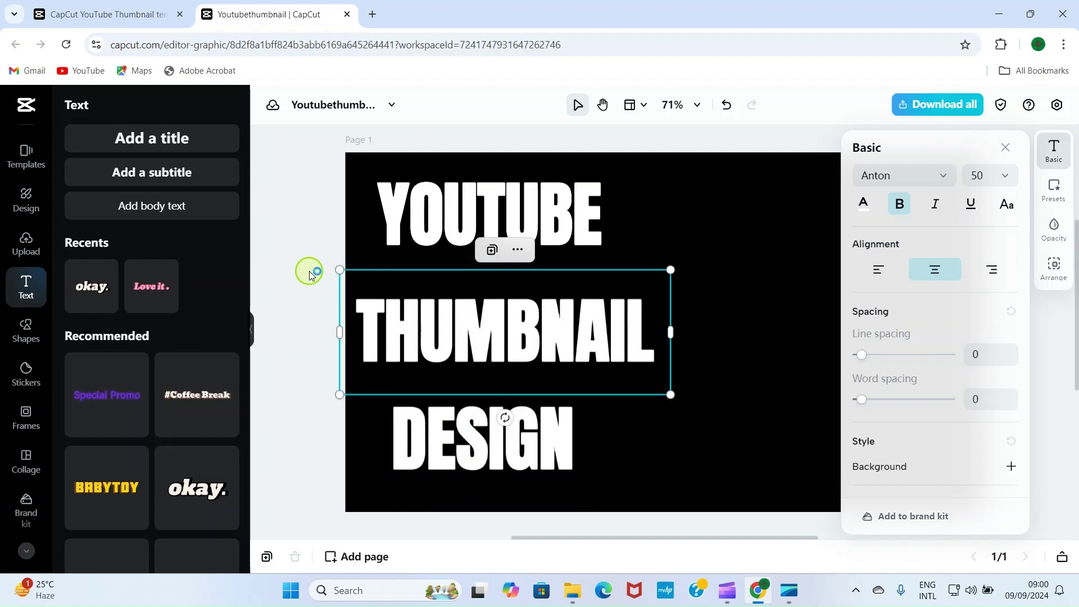
{"action": "left_click", "coordinate": [309, 275]}
{"action": "left_click", "coordinate": [814, 242]}
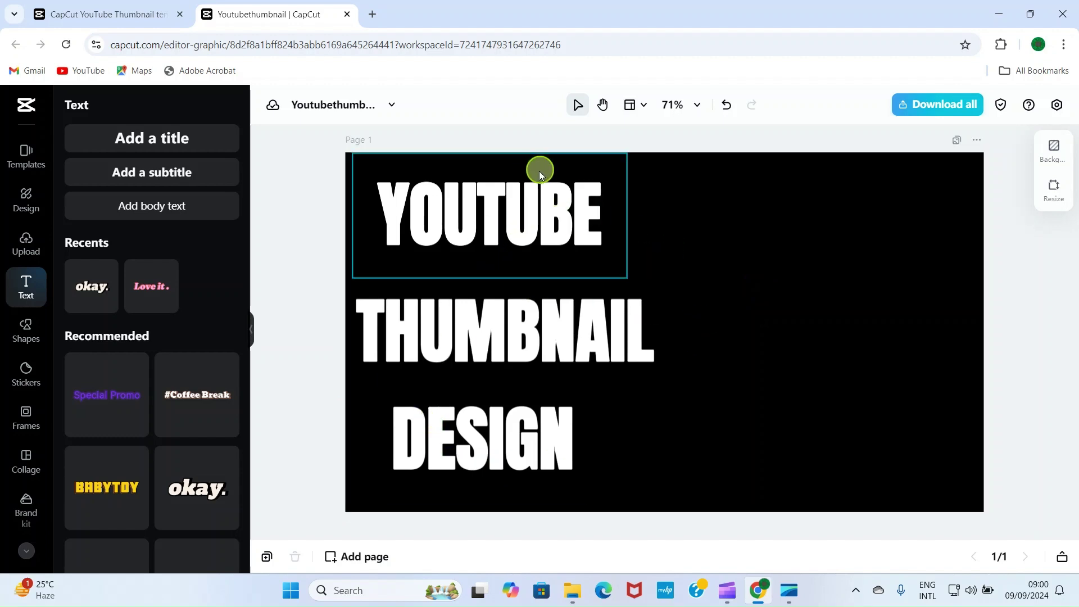
Search Google Images for "capcut" in a new browser tab and open the Microsoft Store logo result.
{"action": "left_click", "coordinate": [372, 14]}
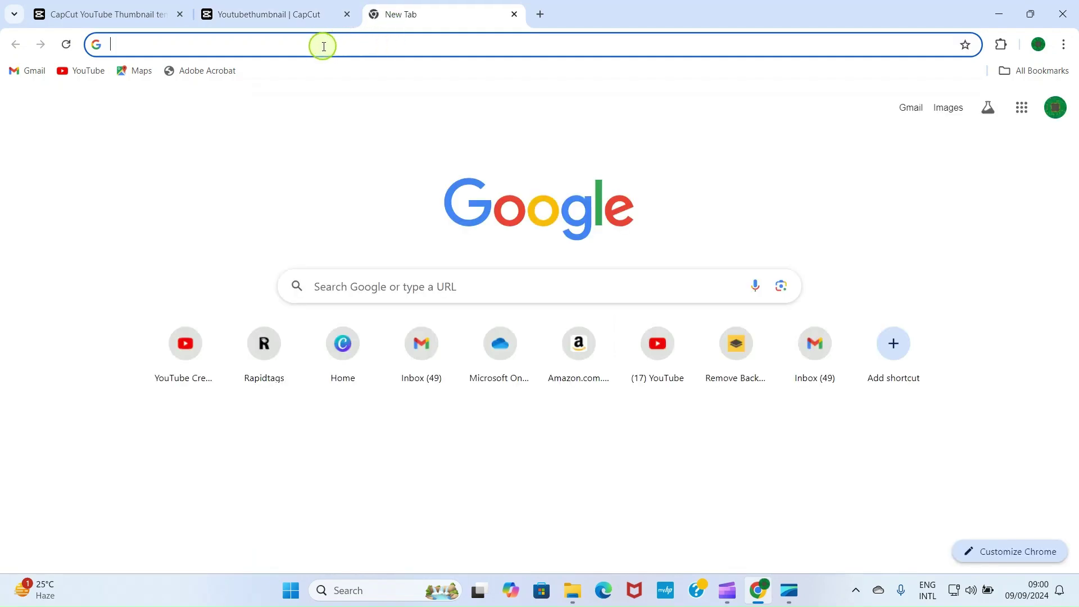
{"action": "type", "text": "CA"}
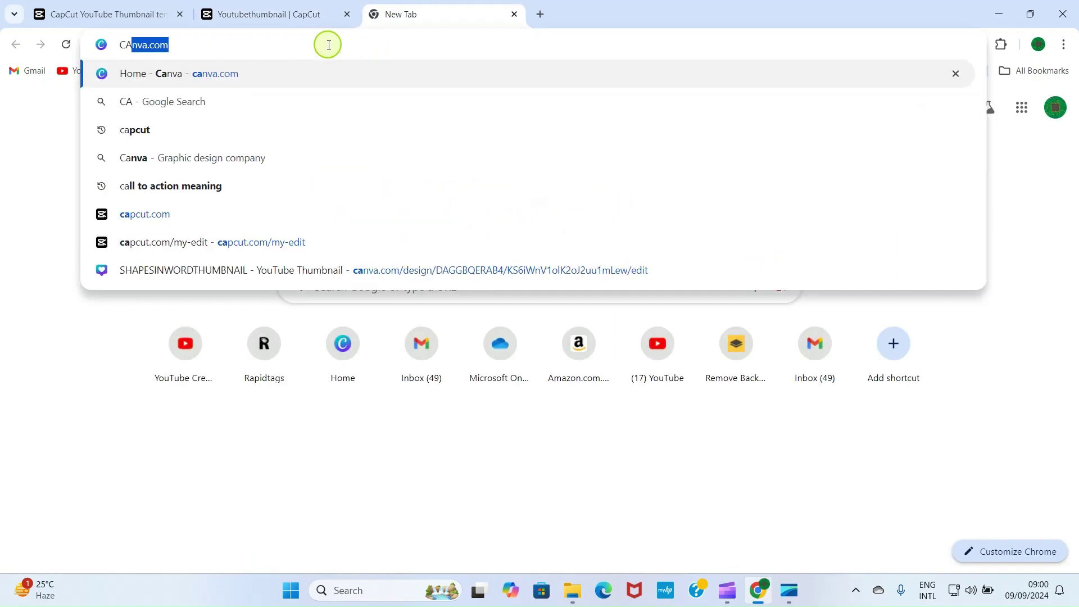
{"action": "type", "text": "PCUT"}
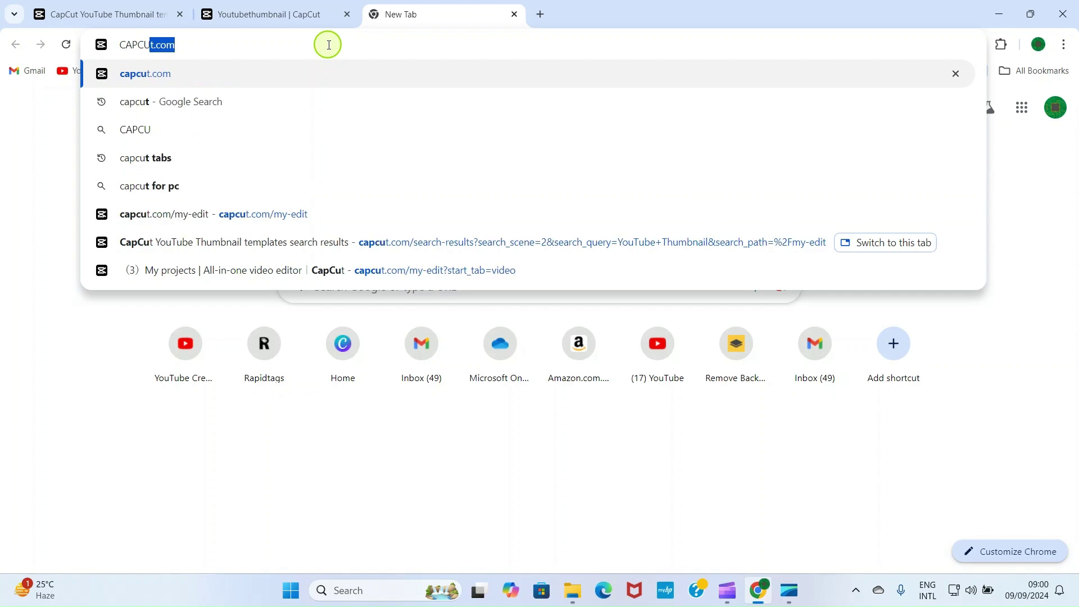
{"action": "key", "text": "BackSpace"}
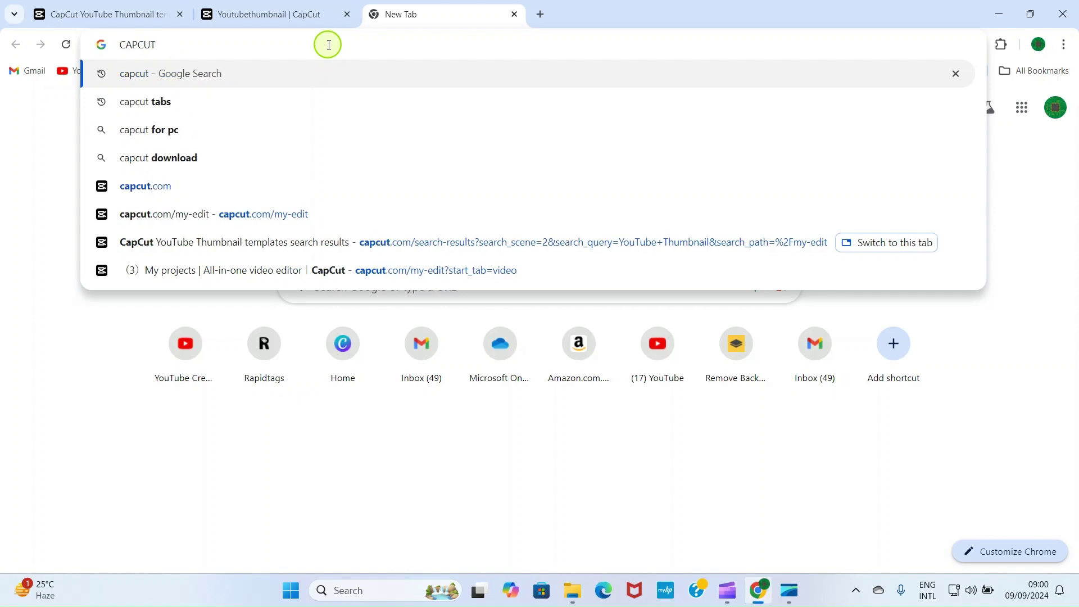
{"action": "key", "text": "Return"}
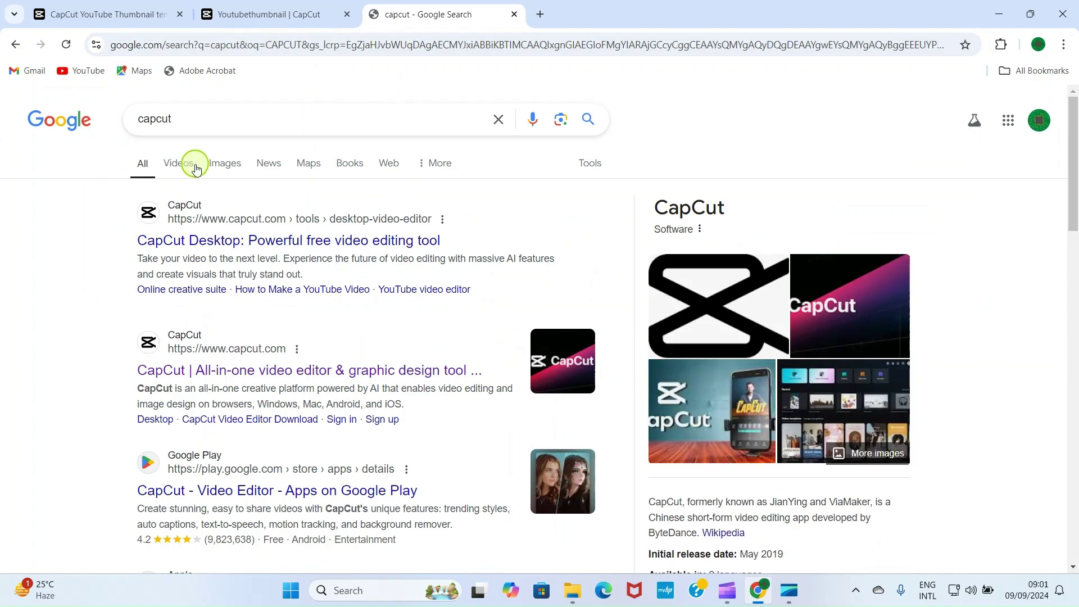
{"action": "left_click", "coordinate": [219, 163]}
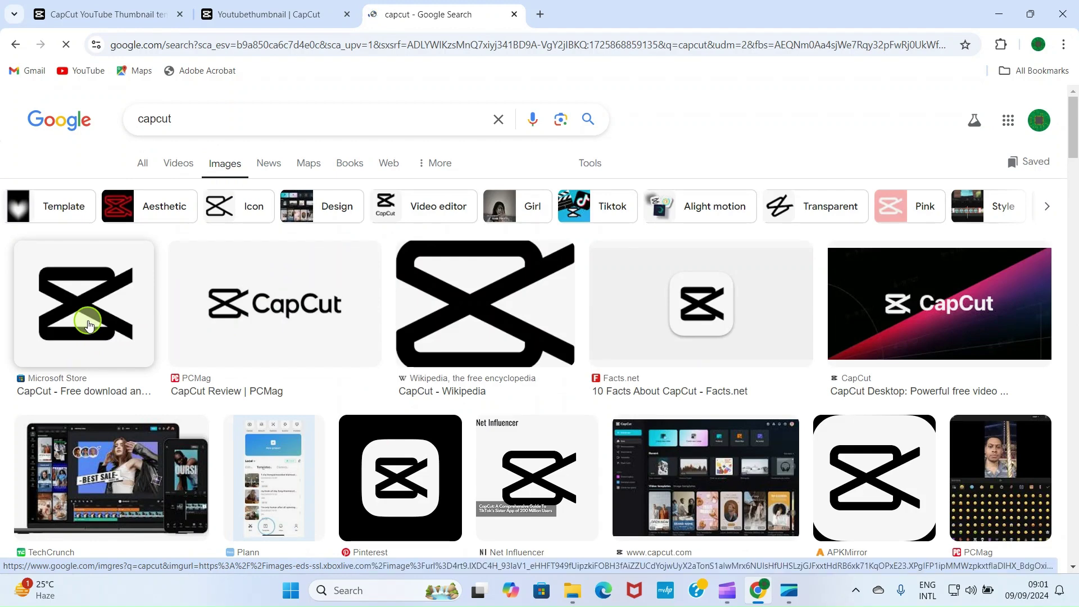
{"action": "left_click", "coordinate": [88, 324]}
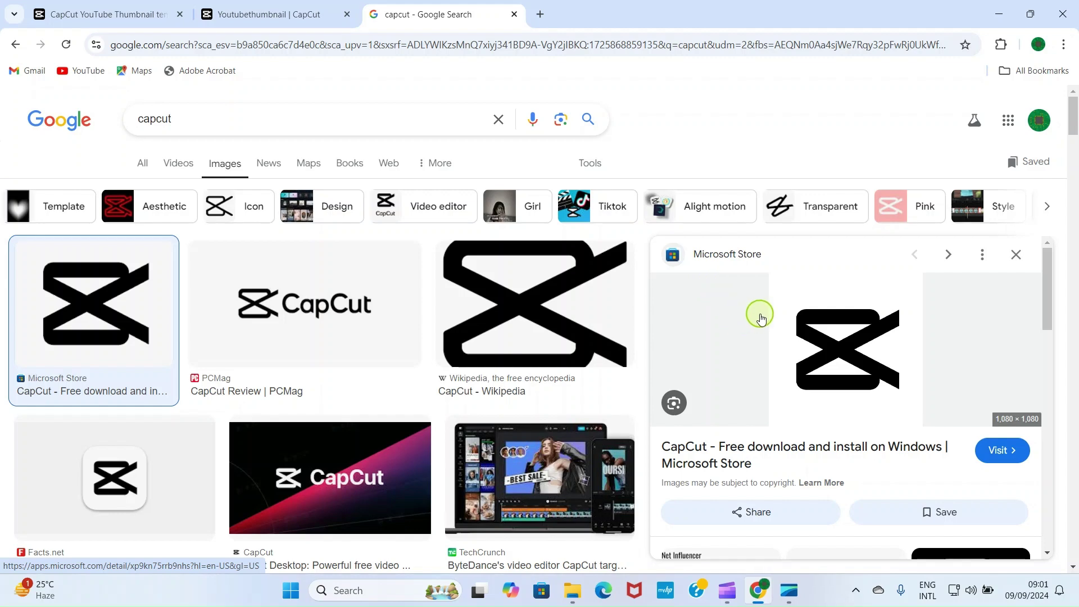
Capture a screen snip of the black CapCut logo in the image preview and return to the Youtubethumbnail project.
{"action": "key", "text": "super+shift+s"}
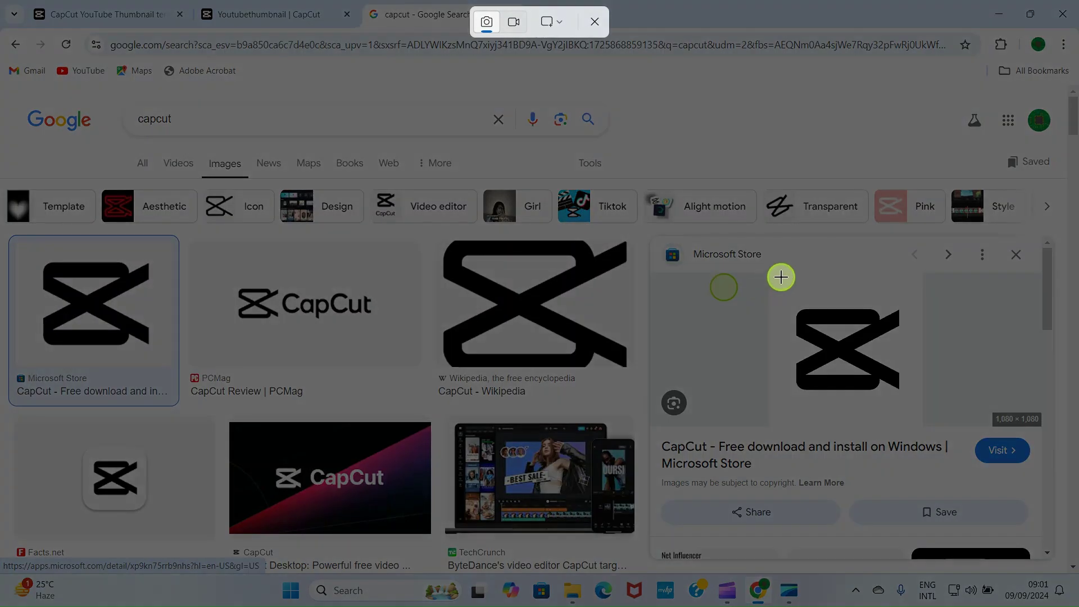
{"action": "left_click_drag", "start_coordinate": [772, 275], "coordinate": [917, 411]}
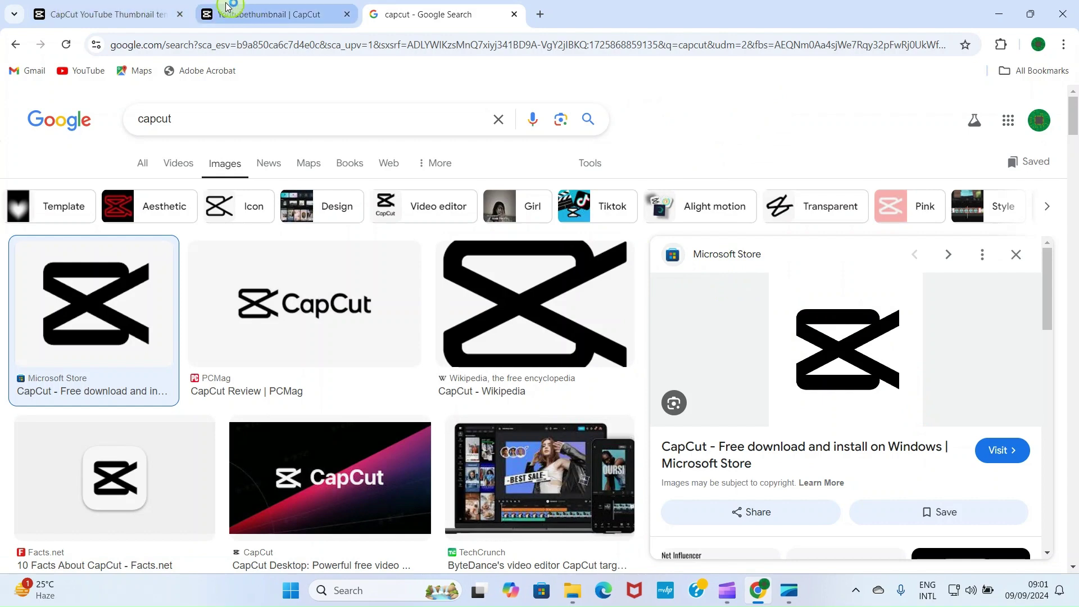
{"action": "left_click", "coordinate": [266, 13]}
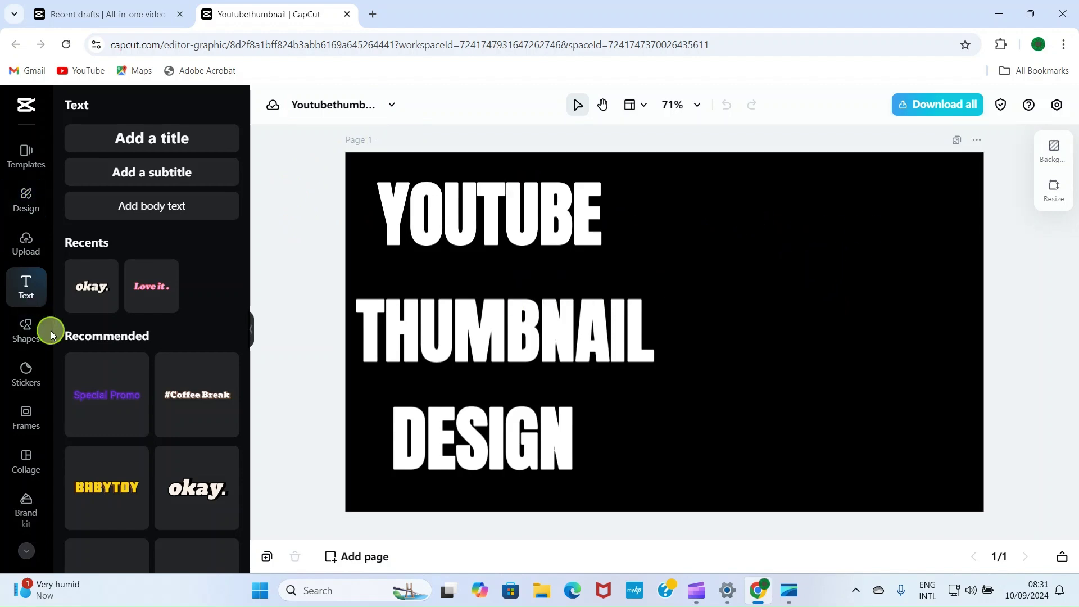
Upload the image UPSCYL2 from the FOR THUMBNAILS folder in Pictures on this device.
{"action": "left_click", "coordinate": [31, 251]}
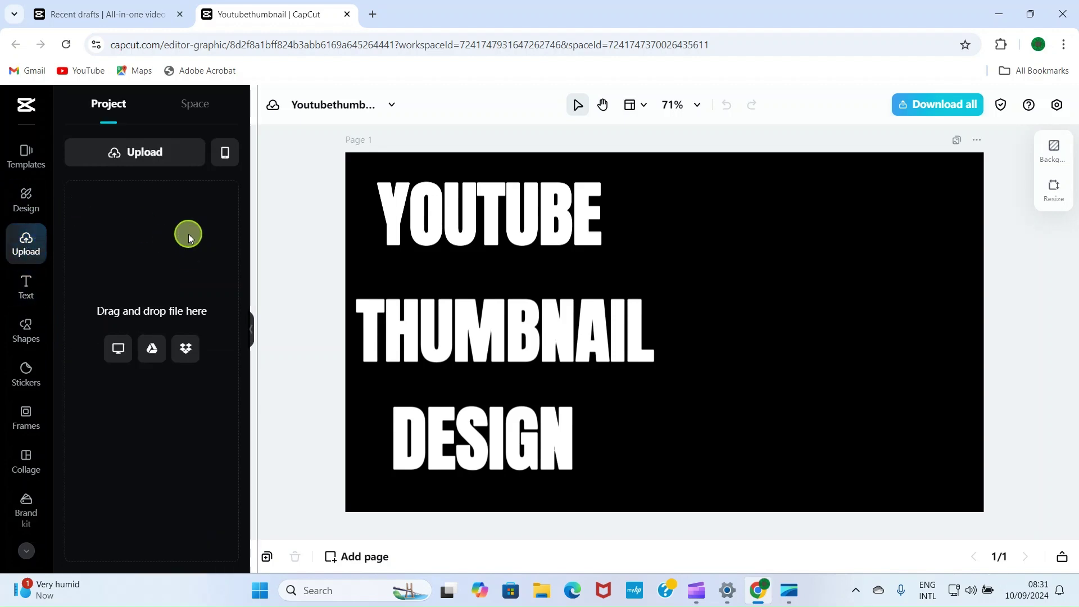
{"action": "left_click", "coordinate": [134, 158]}
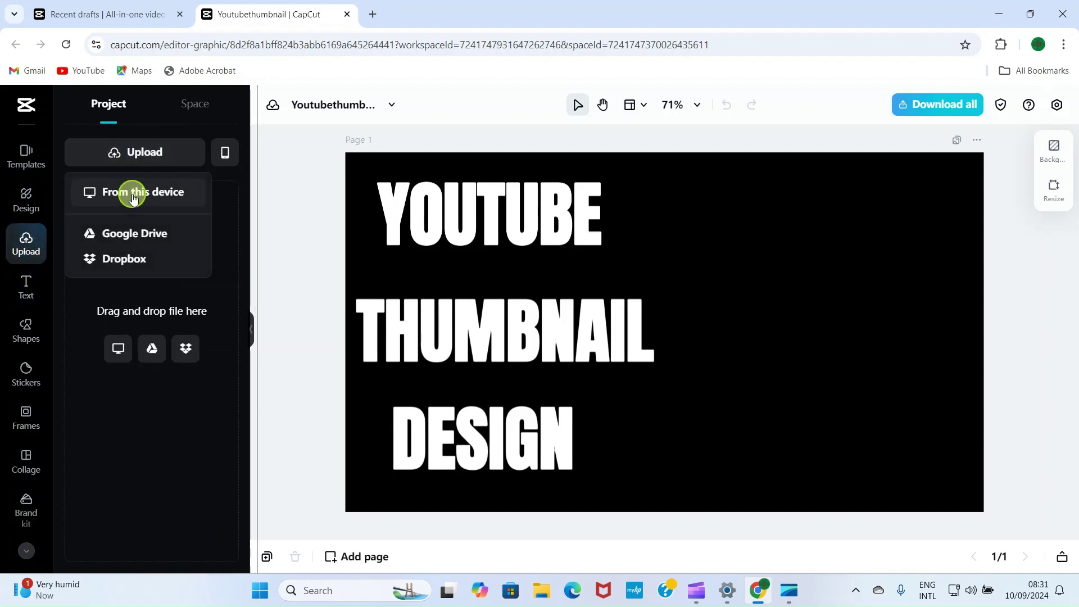
{"action": "left_click", "coordinate": [147, 163]}
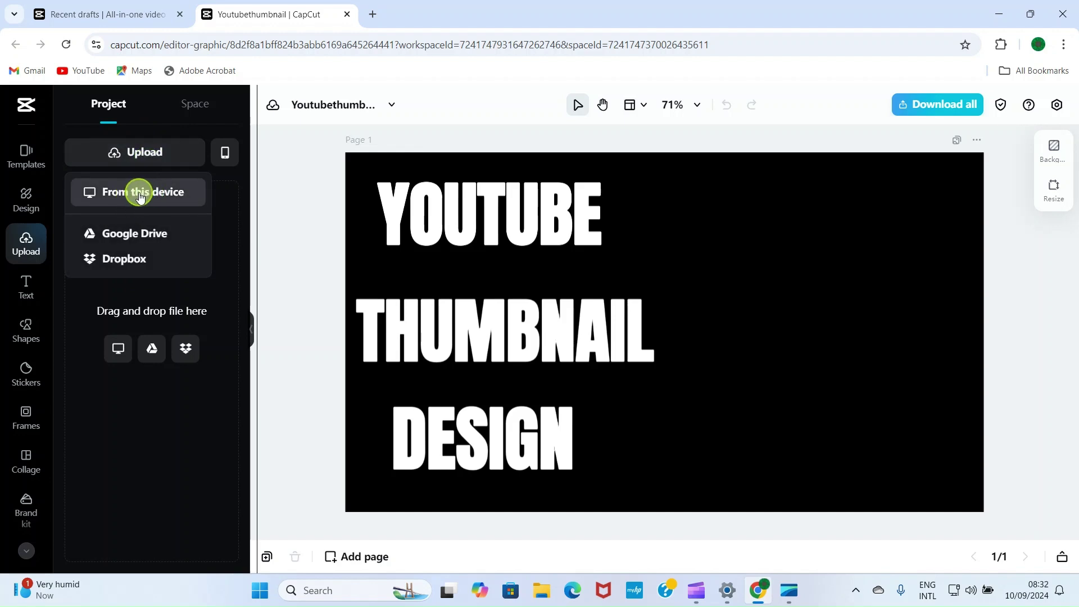
{"action": "left_click", "coordinate": [140, 193]}
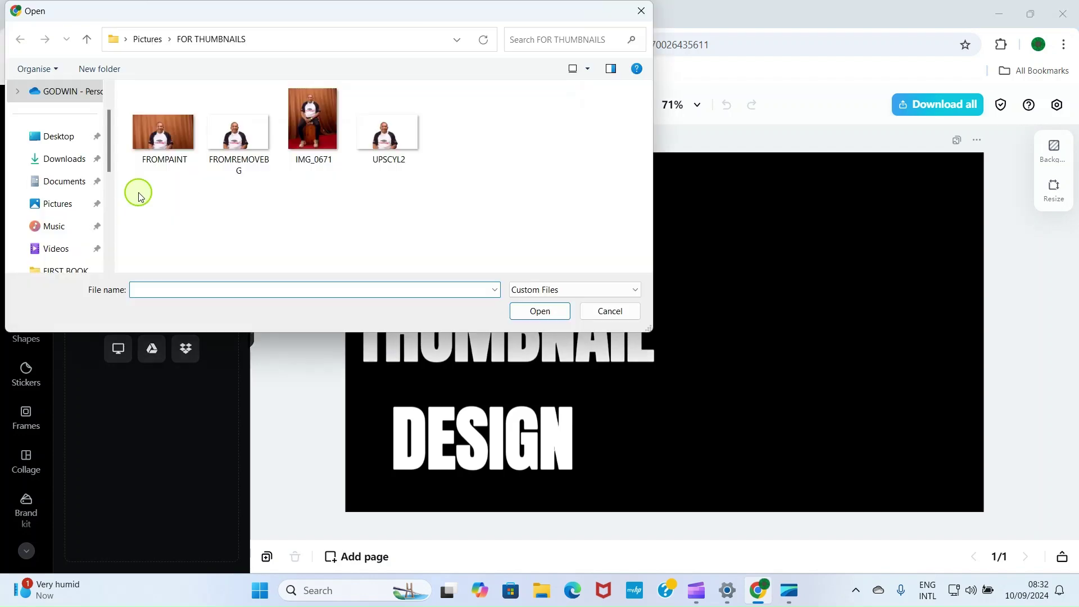
{"action": "left_click", "coordinate": [62, 203]}
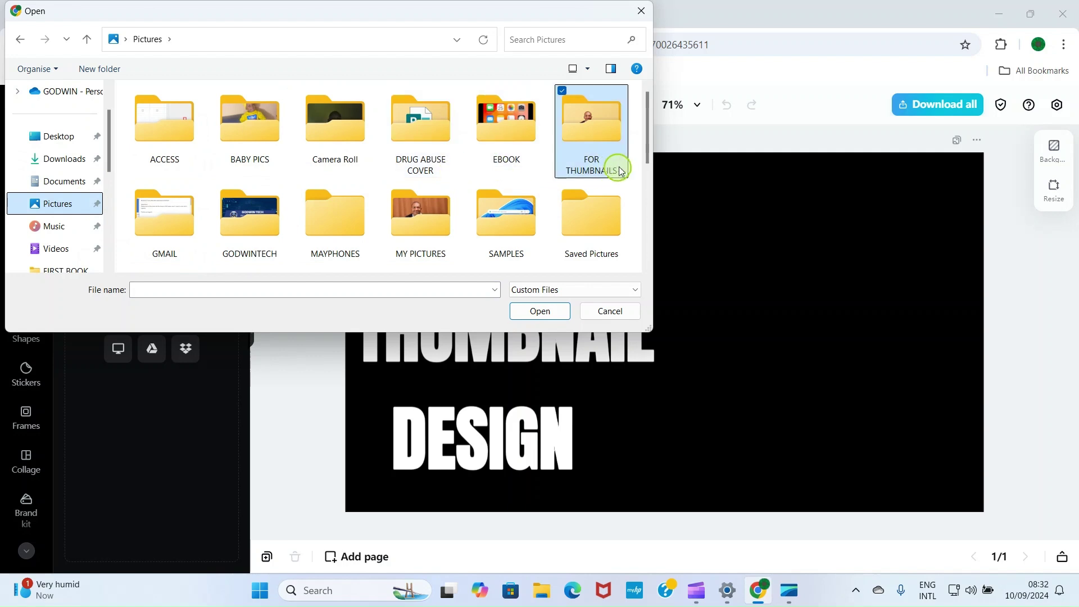
{"action": "double_click", "coordinate": [588, 135]}
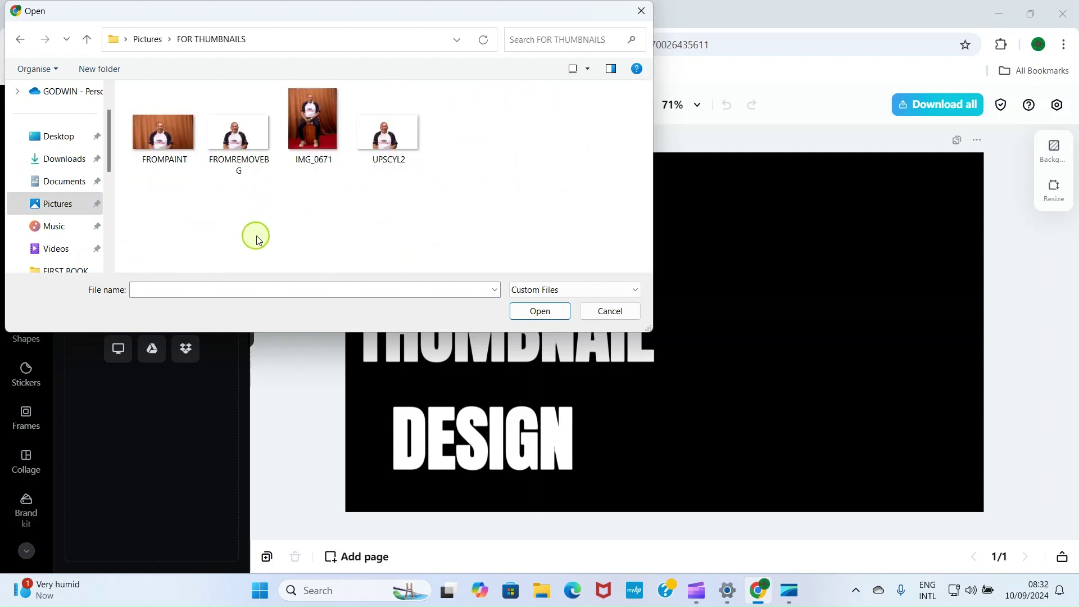
{"action": "left_click", "coordinate": [376, 129]}
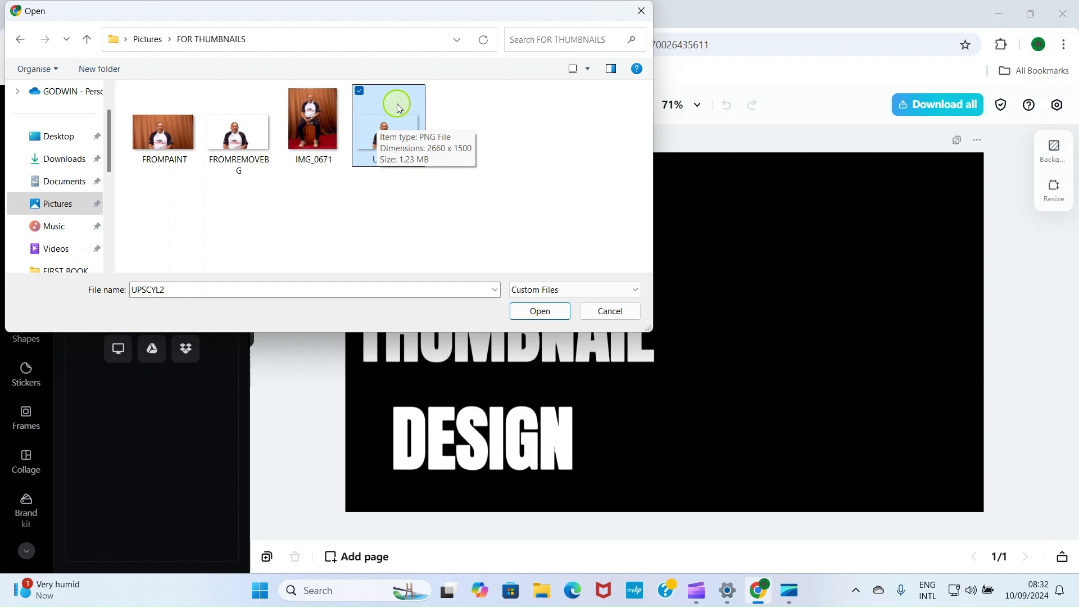
{"action": "left_click", "coordinate": [540, 312]}
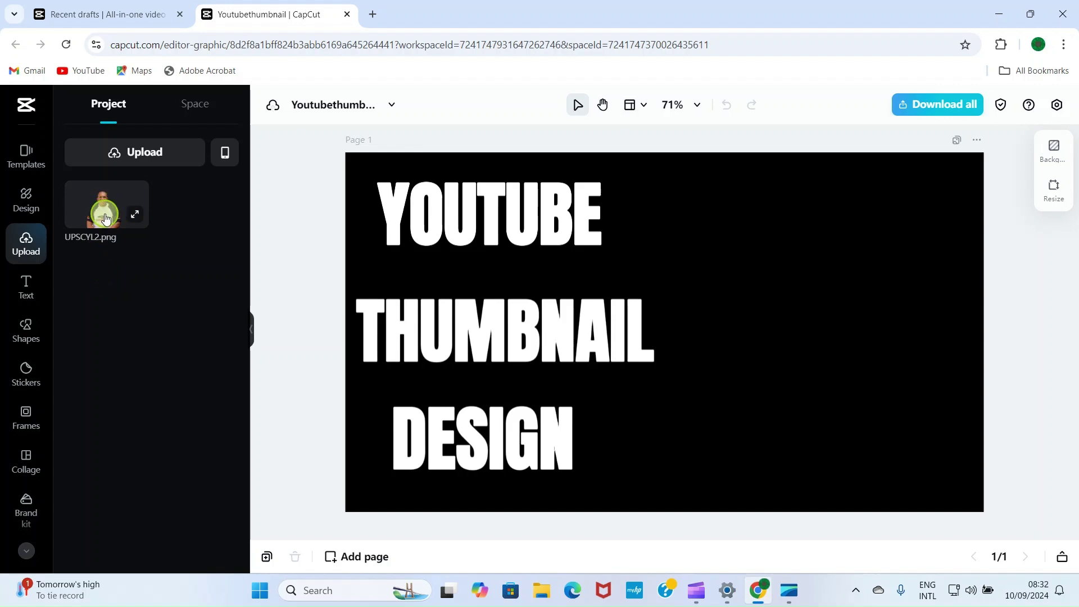
Add the uploaded UPSCYL2.png photo to the page, move it beside the headings and close the filter options.
{"action": "left_click_drag", "start_coordinate": [106, 219], "coordinate": [99, 216]}
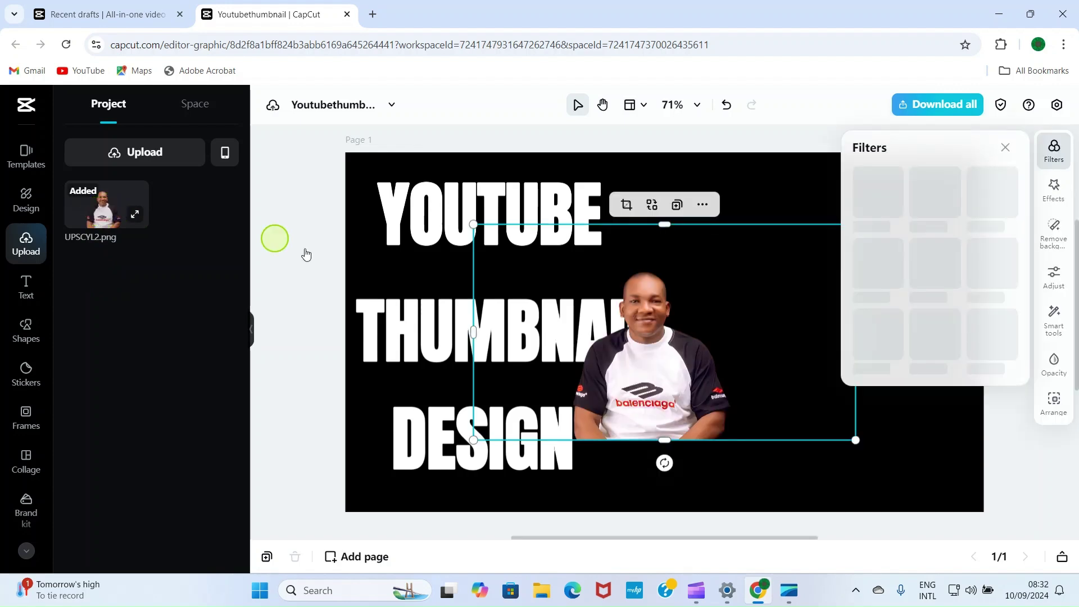
{"action": "left_click_drag", "start_coordinate": [631, 313], "coordinate": [848, 309]}
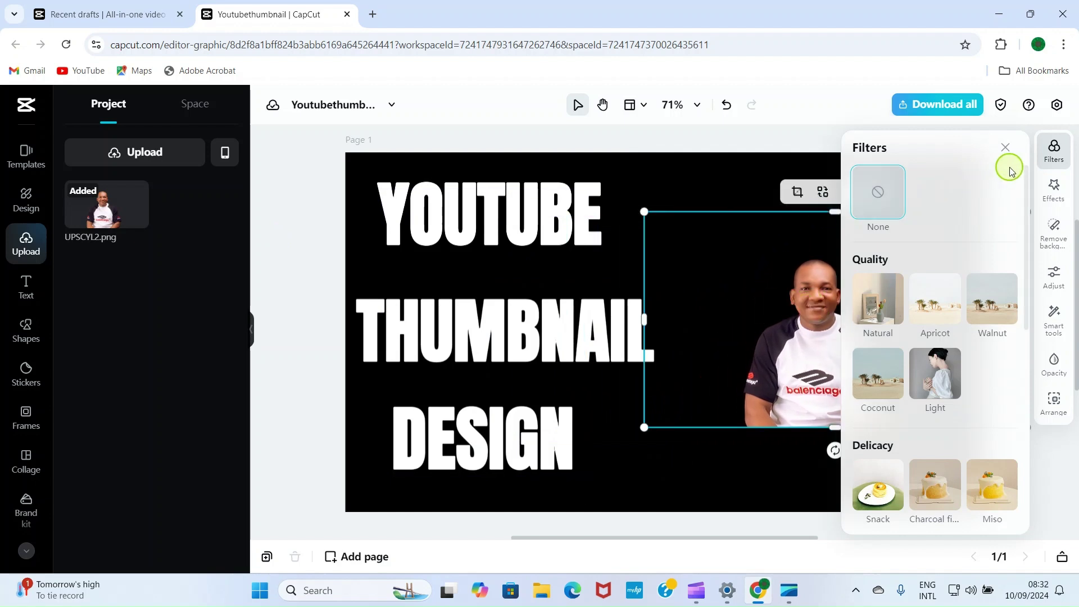
{"action": "left_click", "coordinate": [1005, 148]}
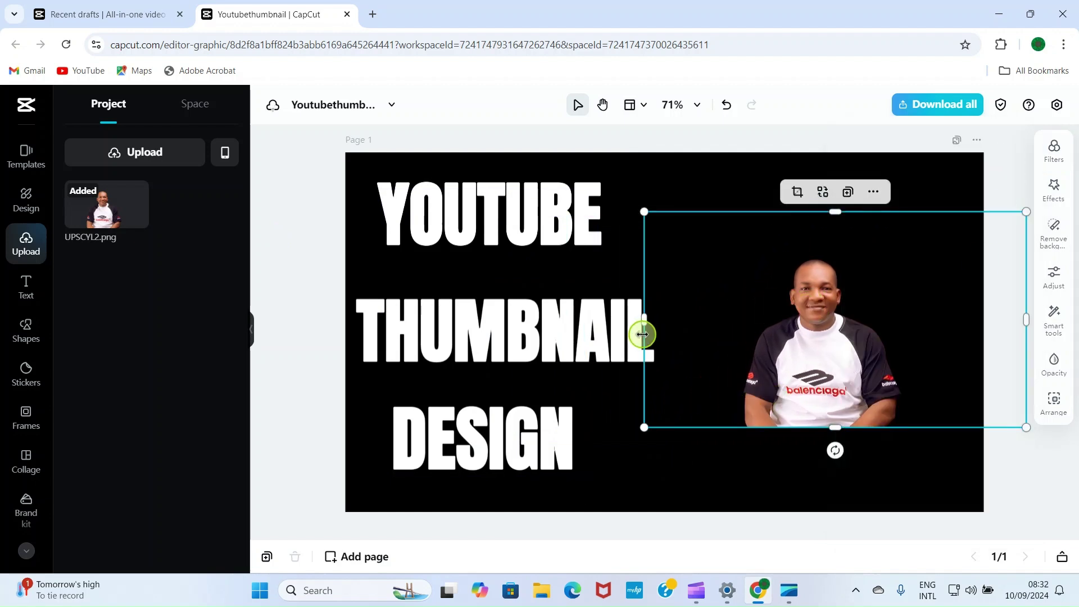
Crop the man's photo on all four sides so it closely frames his head and upper body.
{"action": "left_click_drag", "start_coordinate": [645, 319], "coordinate": [739, 316]}
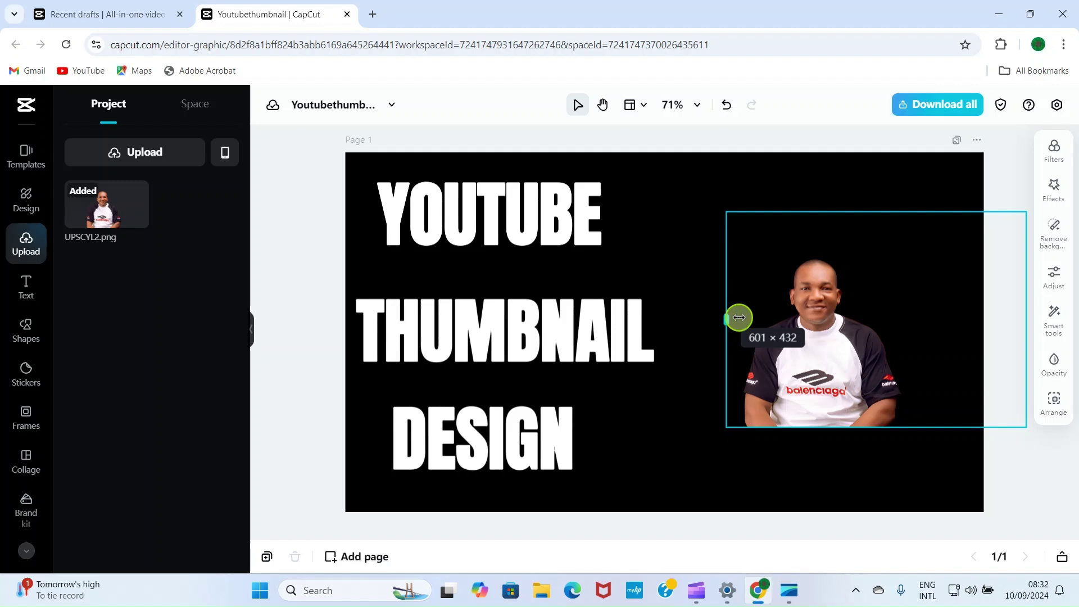
{"action": "left_click_drag", "start_coordinate": [1023, 315], "coordinate": [921, 330]}
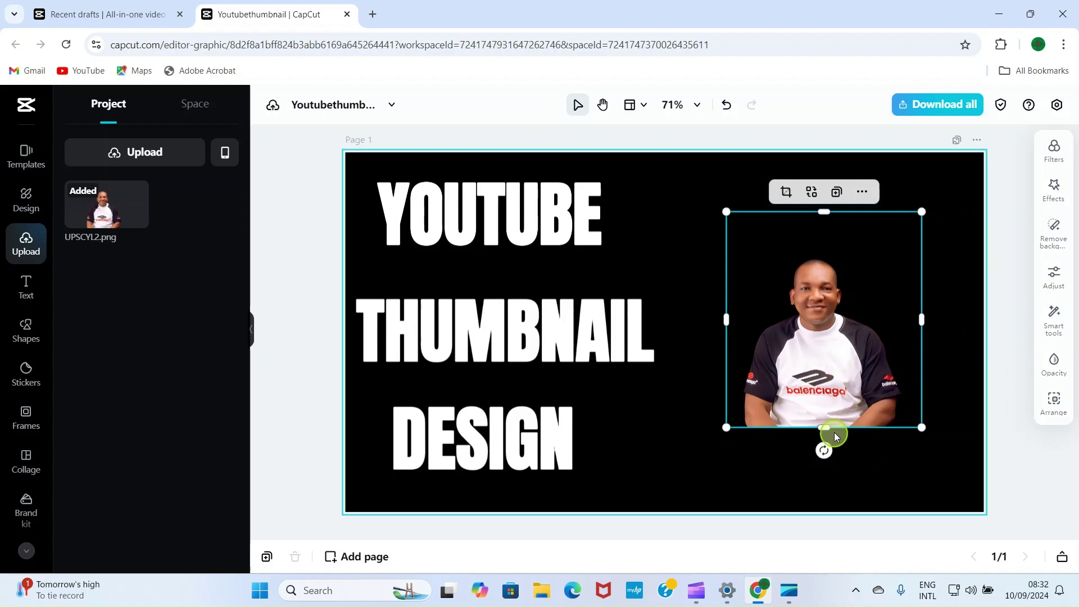
{"action": "left_click_drag", "start_coordinate": [826, 427], "coordinate": [833, 383]}
{"action": "left_click_drag", "start_coordinate": [826, 212], "coordinate": [827, 253]}
{"action": "left_click", "coordinate": [735, 197]}
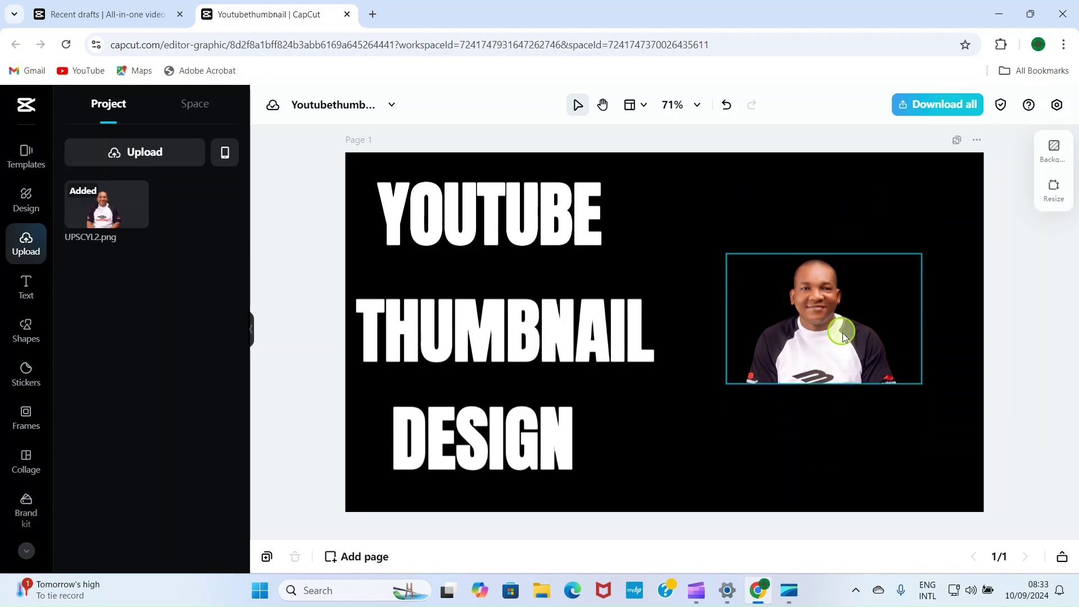
Enlarge the cropped photo, place it beside the THUMBNAIL heading and trim its upper edge slightly.
{"action": "left_click_drag", "start_coordinate": [867, 331], "coordinate": [908, 318]}
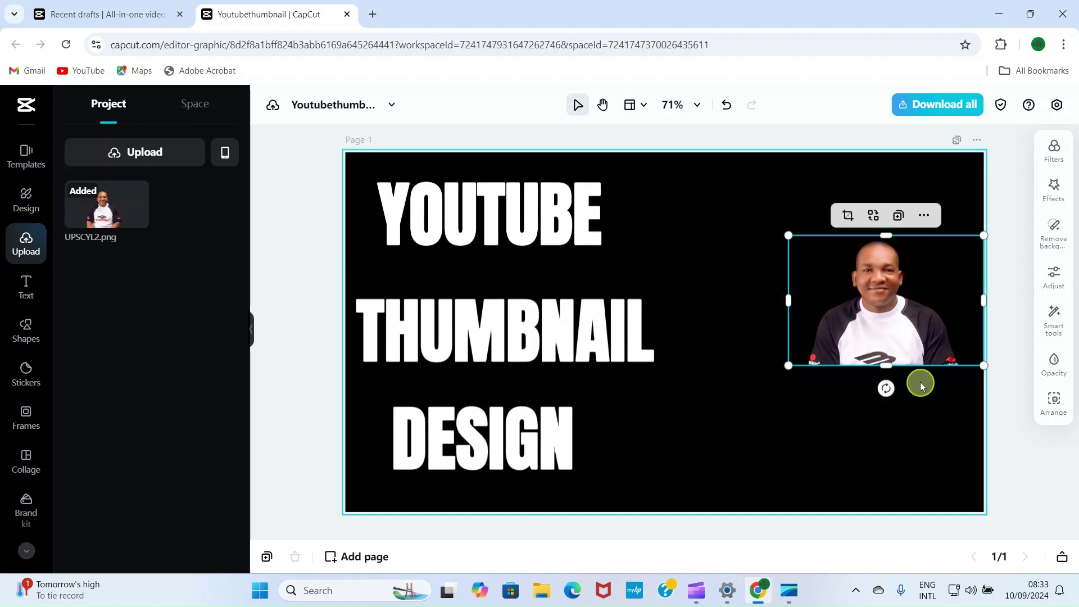
{"action": "left_click_drag", "start_coordinate": [788, 236], "coordinate": [656, 182]}
{"action": "left_click_drag", "start_coordinate": [979, 365], "coordinate": [983, 491]}
{"action": "left_click_drag", "start_coordinate": [860, 316], "coordinate": [841, 345]}
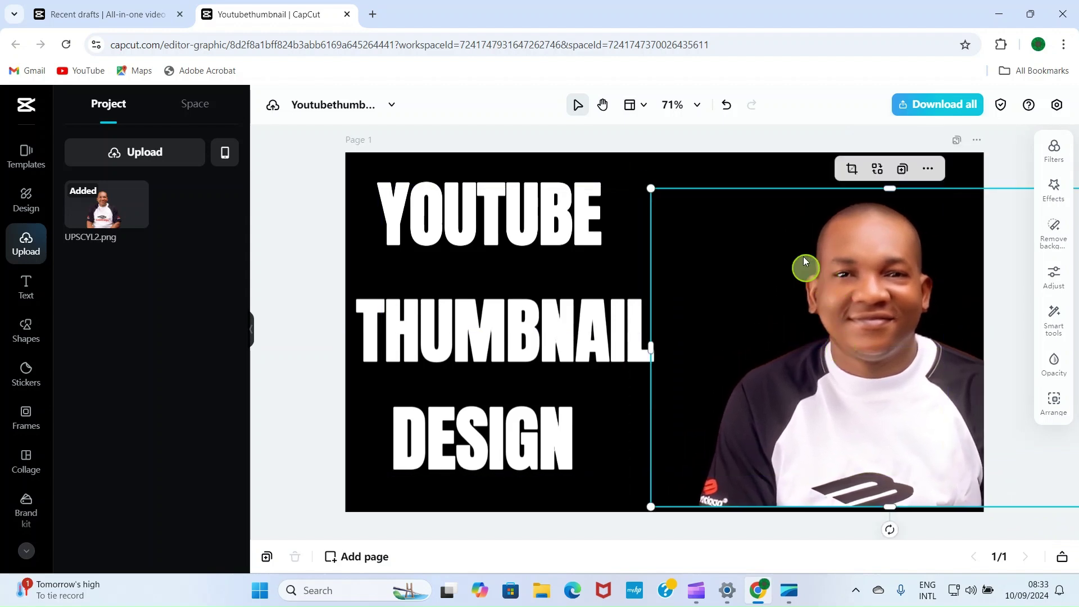
{"action": "mouse_move", "coordinate": [888, 186]}
{"action": "left_mouse_down"}
{"action": "mouse_move", "coordinate": [879, 151]}
{"action": "mouse_move", "coordinate": [876, 192]}
{"action": "left_mouse_up"}
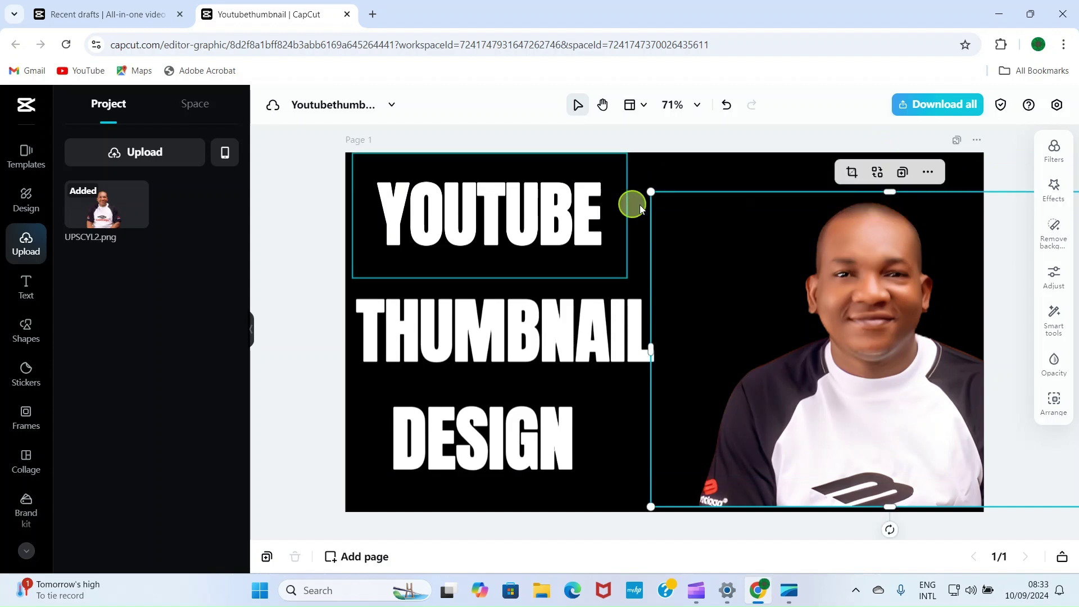
Enlarge the photo to the full page height and shift it clear of the THUMBNAIL heading.
{"action": "left_click_drag", "start_coordinate": [649, 187], "coordinate": [580, 159]}
{"action": "mouse_move", "coordinate": [581, 512]}
{"action": "left_mouse_down"}
{"action": "mouse_move", "coordinate": [583, 503]}
{"action": "mouse_move", "coordinate": [570, 516]}
{"action": "left_mouse_up"}
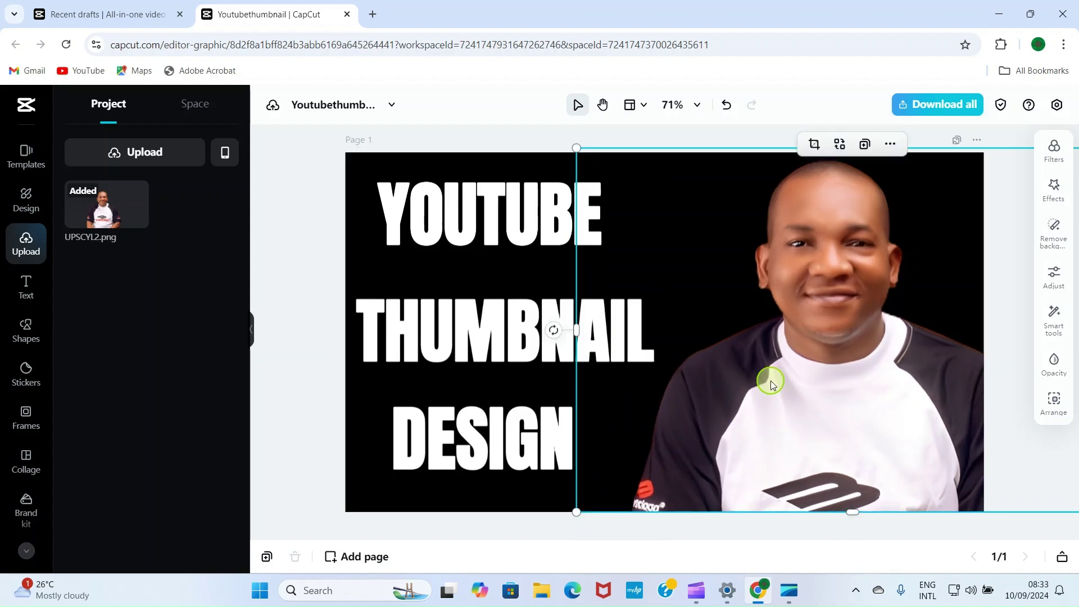
{"action": "left_click_drag", "start_coordinate": [777, 379], "coordinate": [798, 381]}
{"action": "left_click", "coordinate": [305, 189]}
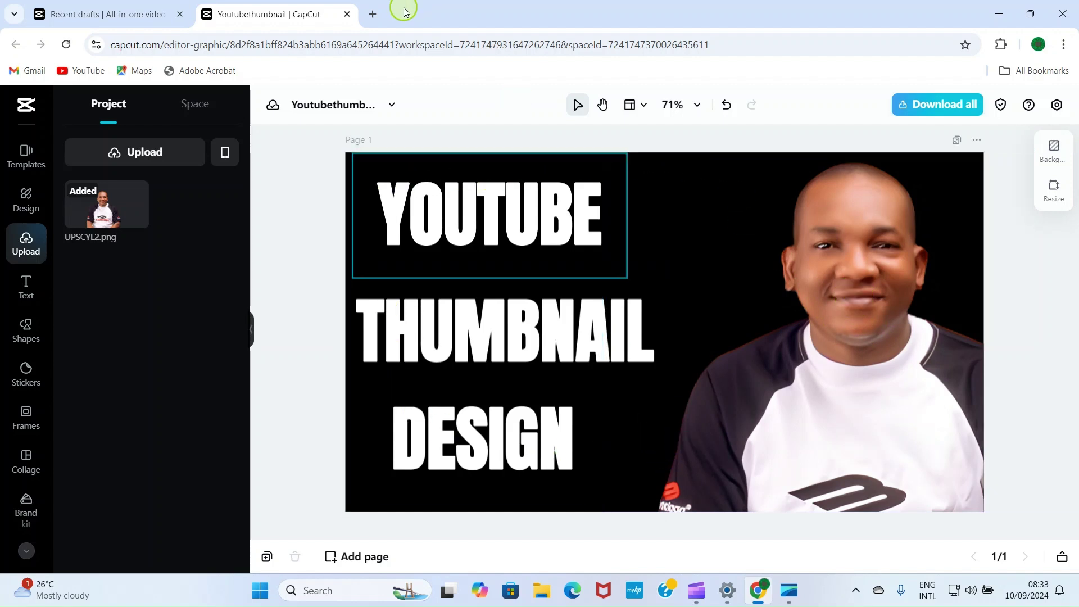
Open the remove.bg background remover website in a new browser tab.
{"action": "left_click", "coordinate": [373, 13]}
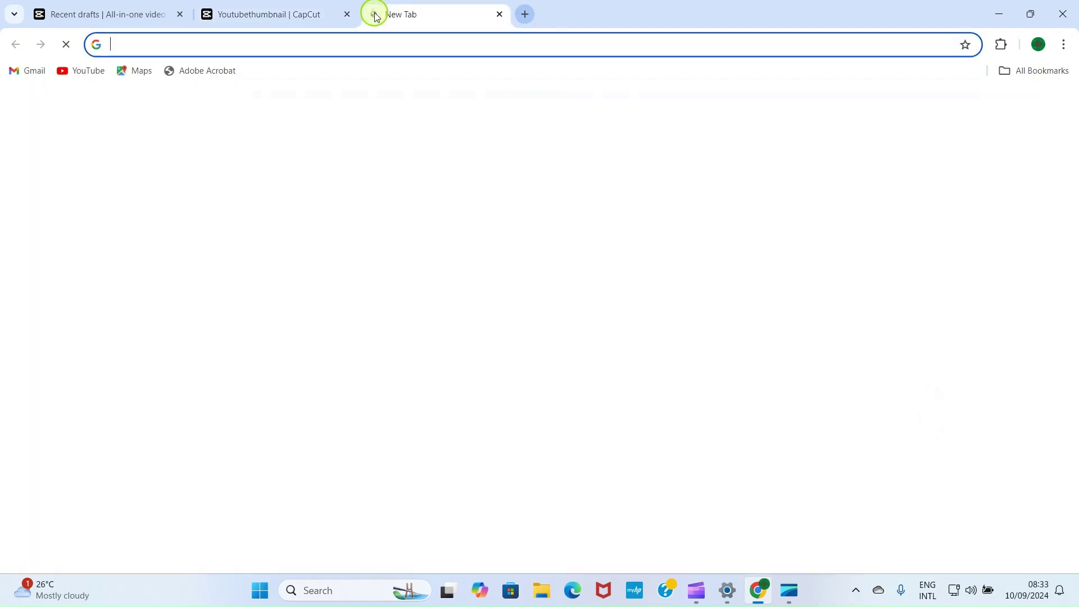
{"action": "left_click", "coordinate": [366, 285]}
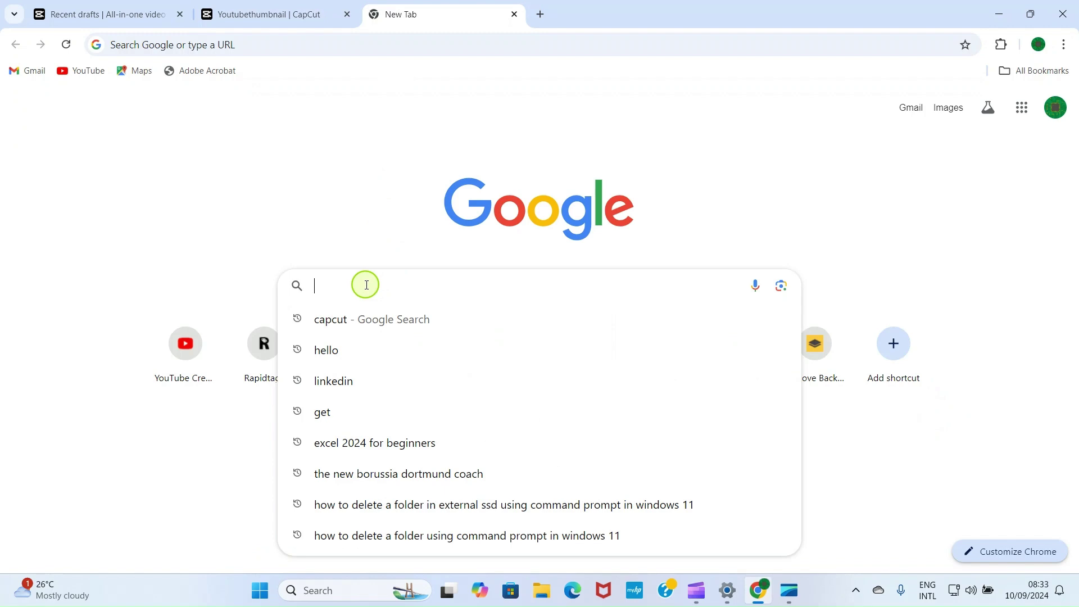
{"action": "type", "text": "b"}
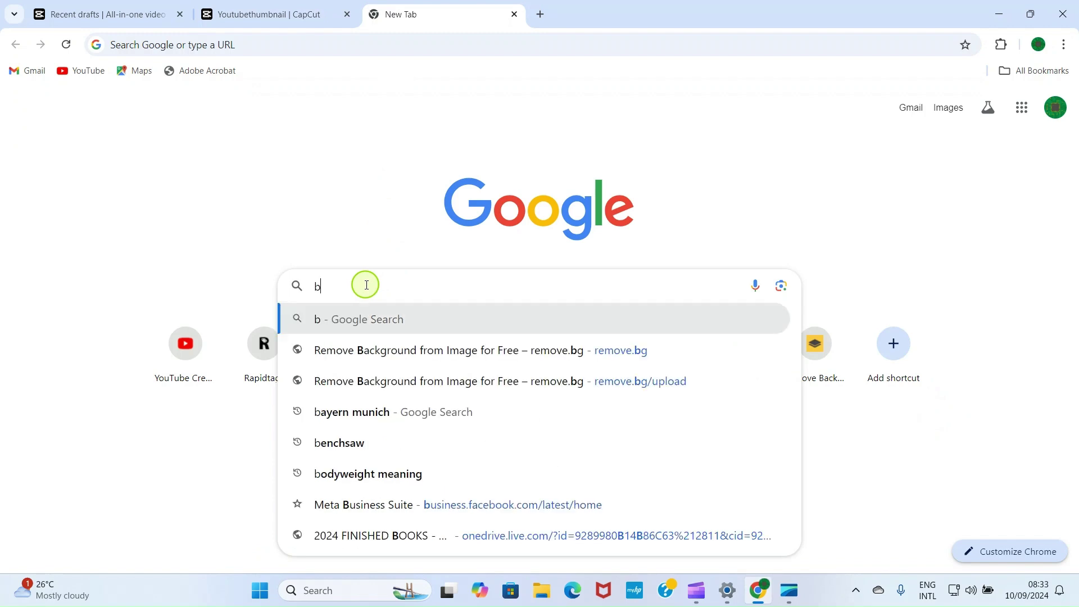
{"action": "left_click", "coordinate": [264, 17]}
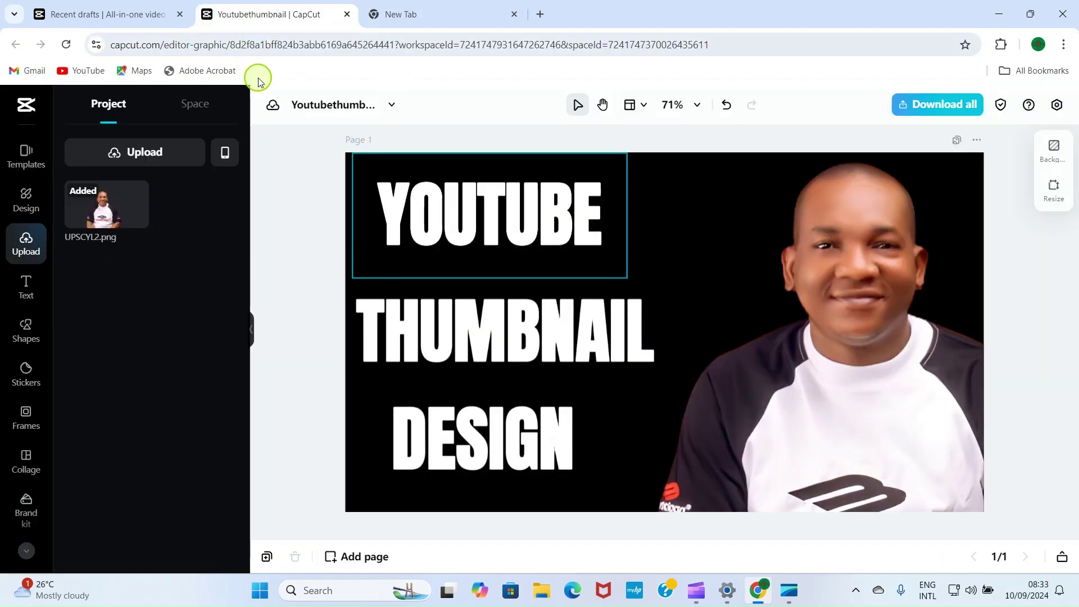
{"action": "left_click", "coordinate": [464, 11]}
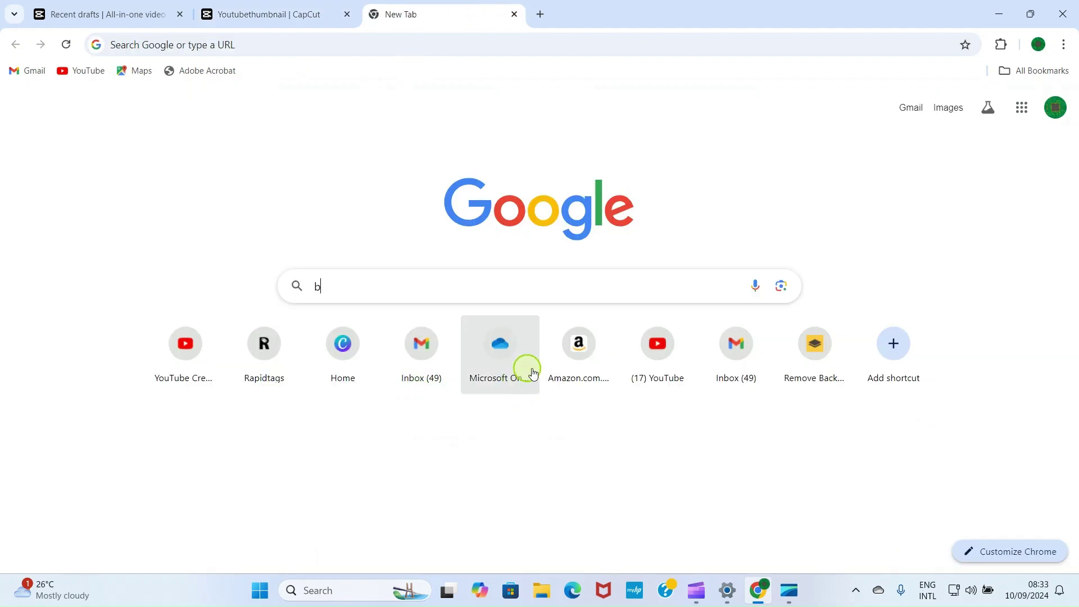
{"action": "left_click", "coordinate": [826, 380]}
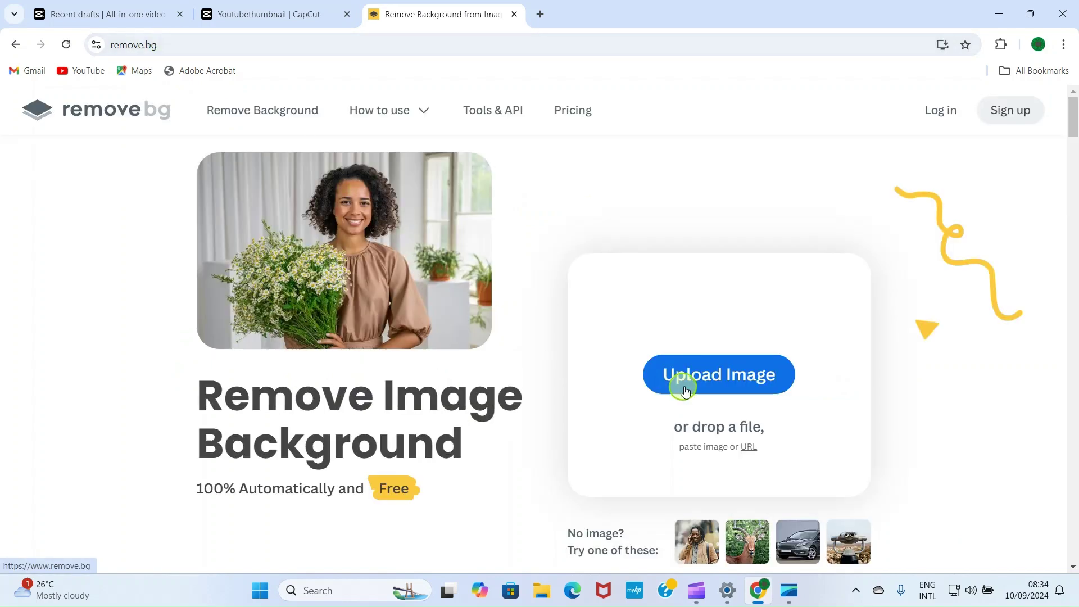
Upload the FROMPAINT photo from the FOR THUMBNAILS folder to remove its background.
{"action": "left_click", "coordinate": [720, 382]}
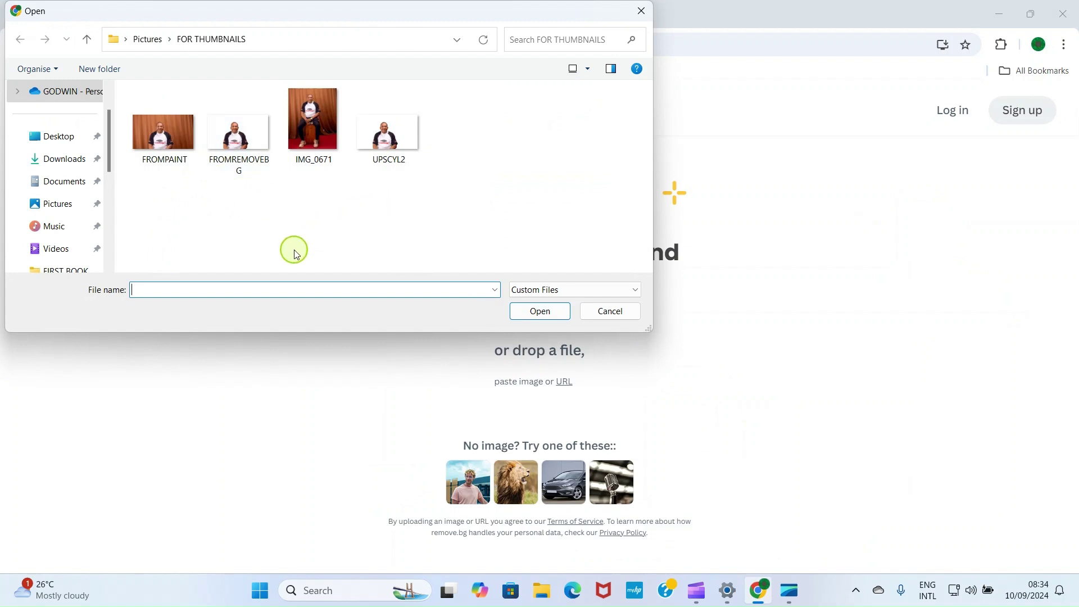
{"action": "left_click", "coordinate": [145, 137]}
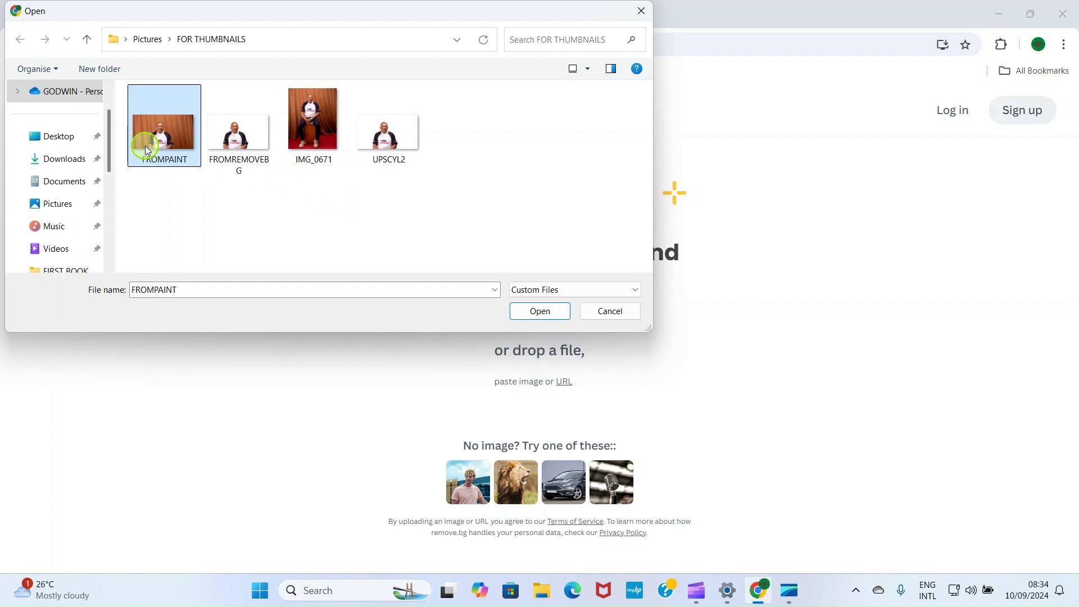
{"action": "left_click", "coordinate": [541, 312]}
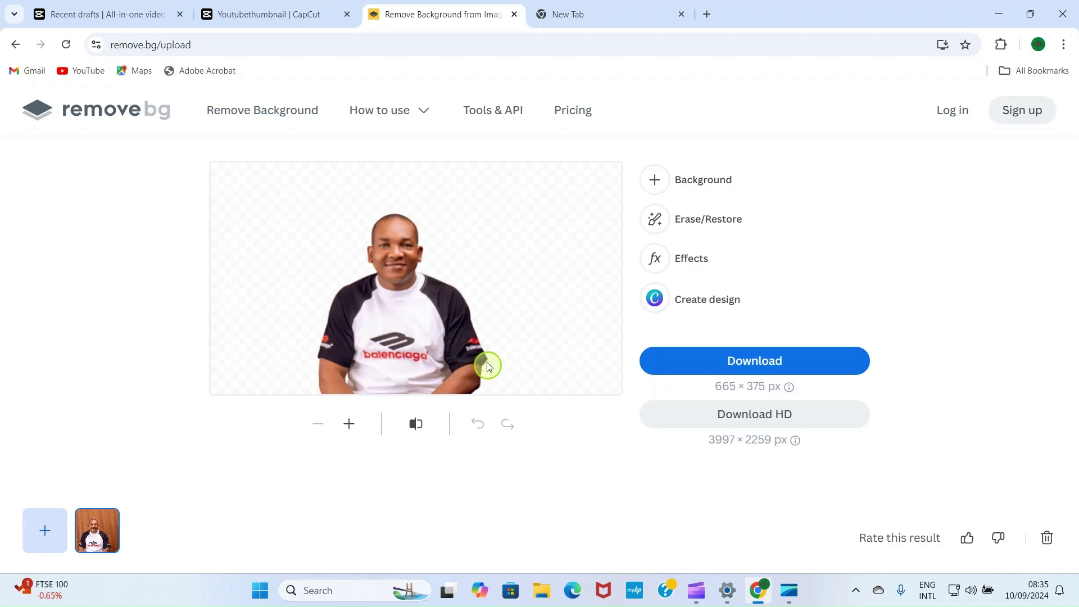
Open upscayl.org in a separate browser tab, look through its AI image upscaling overview and close the site.
{"action": "left_click", "coordinate": [294, 13]}
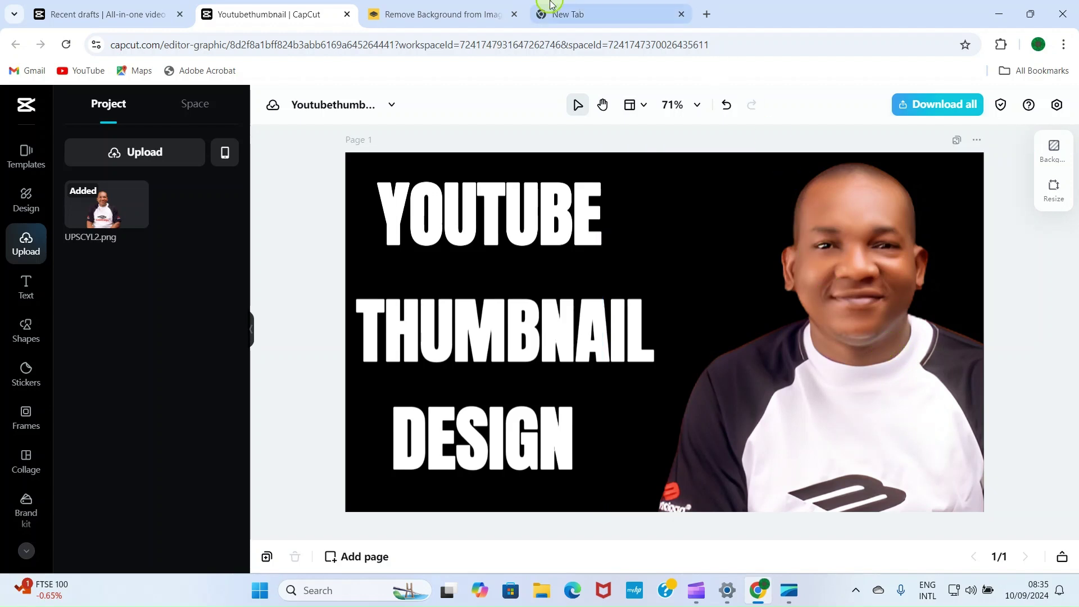
{"action": "left_click", "coordinate": [586, 4]}
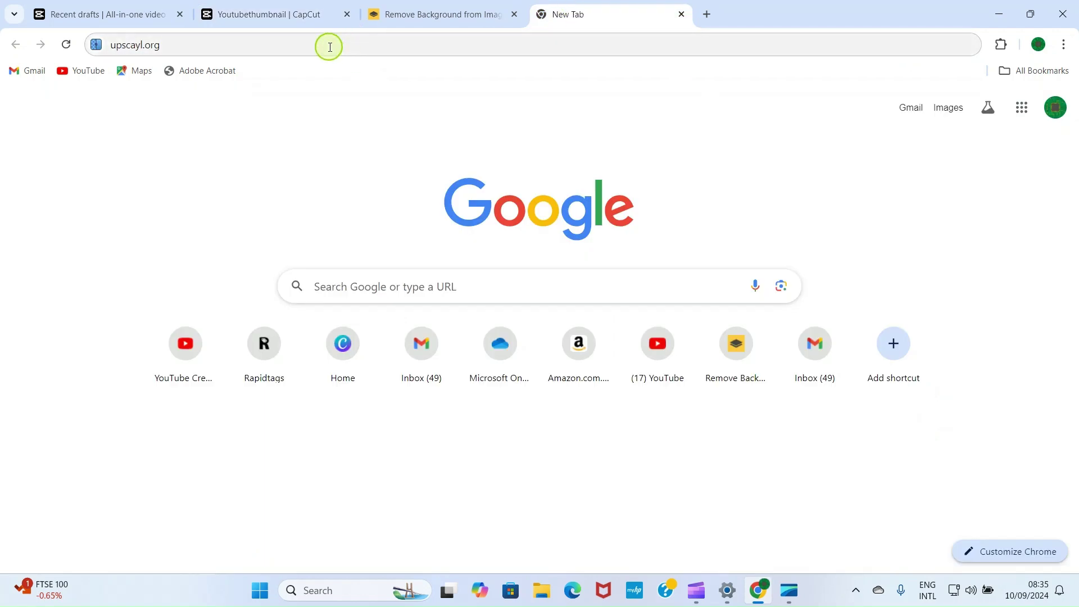
{"action": "left_click", "coordinate": [350, 44]}
{"action": "left_click", "coordinate": [350, 44]}
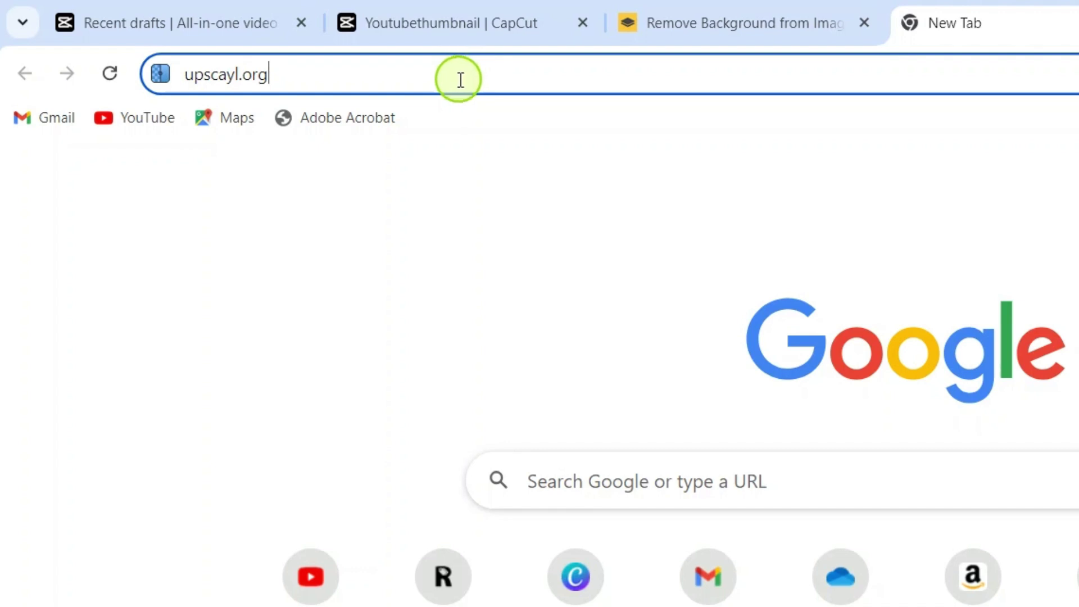
{"action": "key", "text": "Return"}
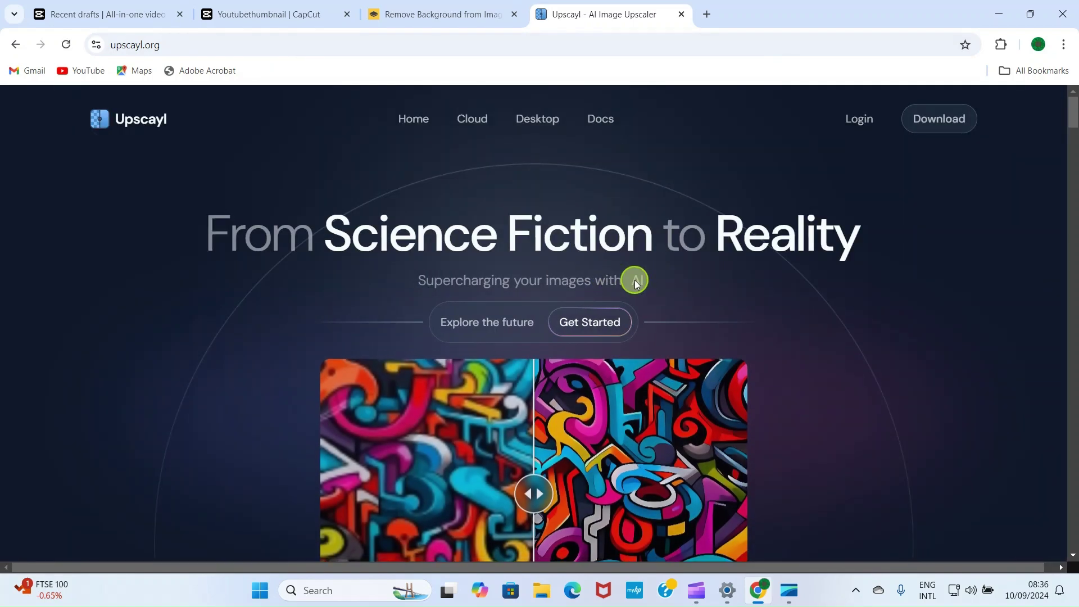
{"action": "scroll", "coordinate": [679, 332], "scroll_direction": "down", "scroll_amount": 5}
{"action": "scroll", "coordinate": [693, 351], "scroll_direction": "down", "scroll_amount": 3}
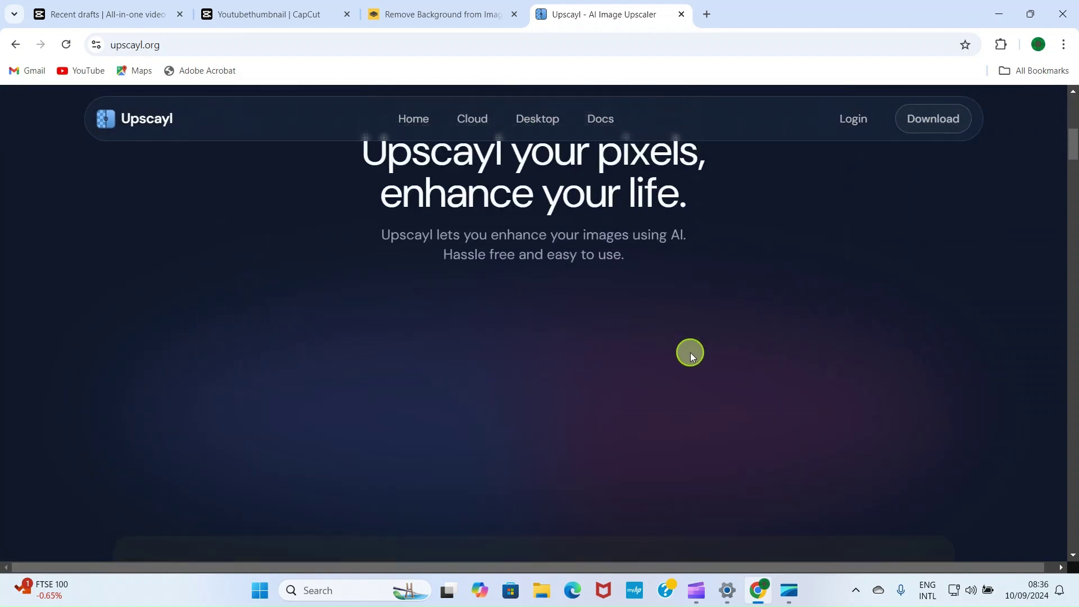
{"action": "scroll", "coordinate": [689, 356], "scroll_direction": "up", "scroll_amount": 6}
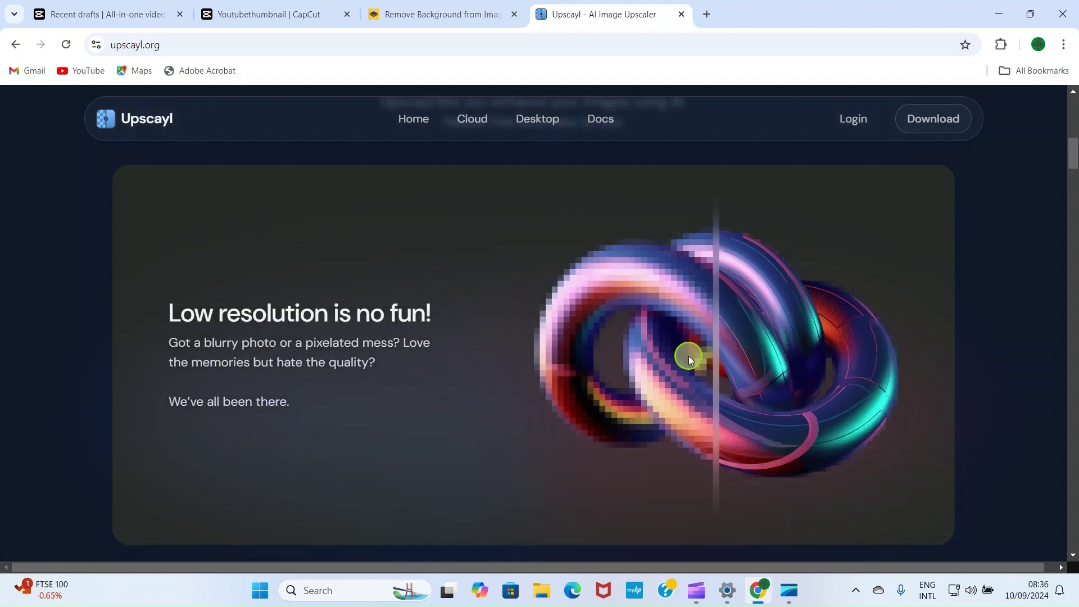
{"action": "scroll", "coordinate": [686, 355], "scroll_direction": "down", "scroll_amount": 1}
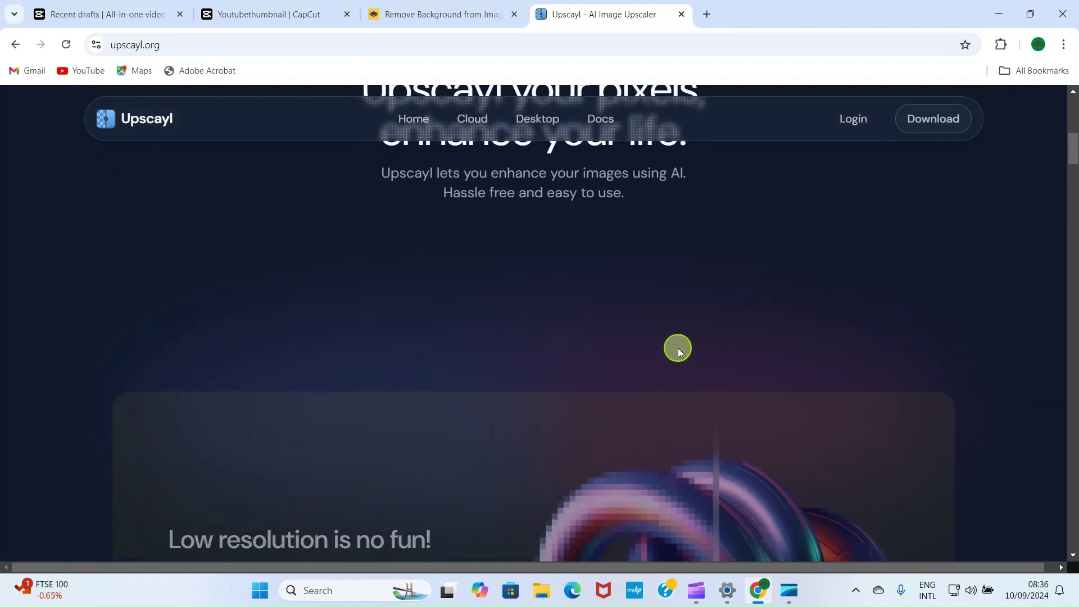
{"action": "left_click", "coordinate": [682, 14]}
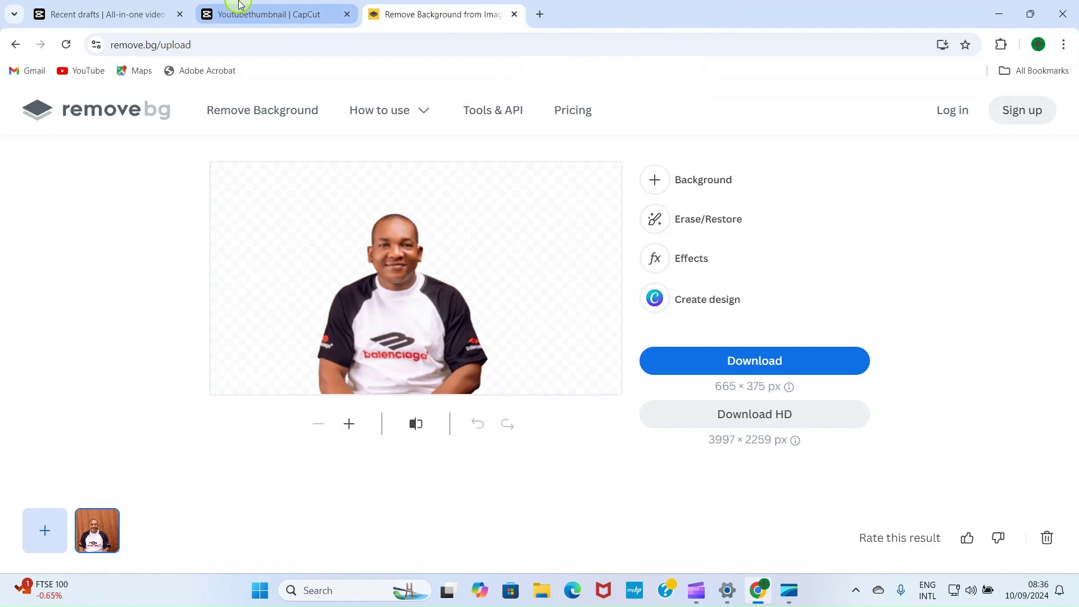
{"action": "left_click", "coordinate": [264, 12]}
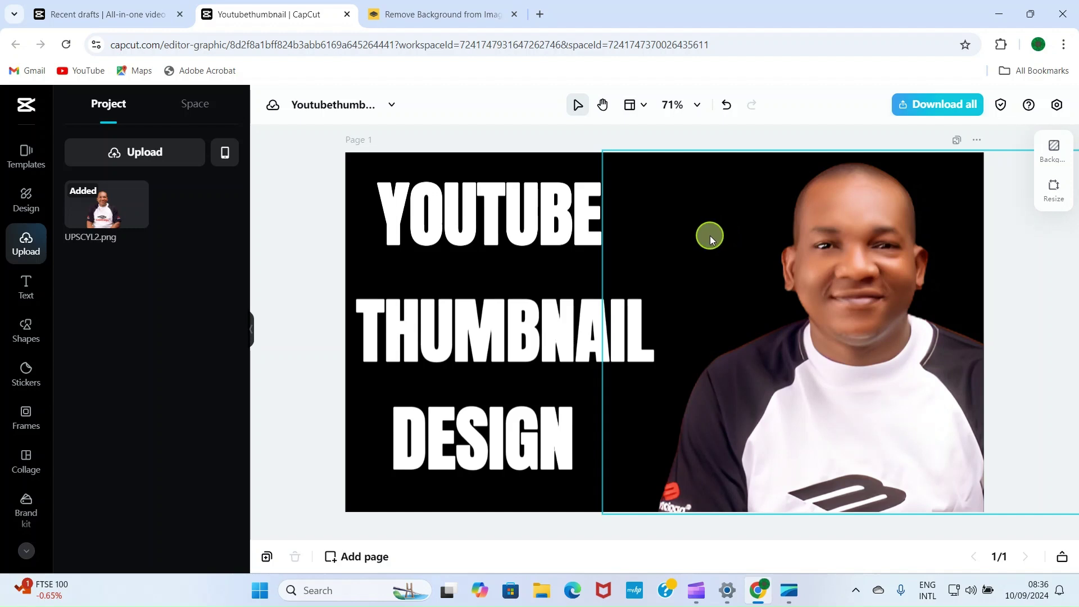
{"action": "left_click", "coordinate": [23, 247]}
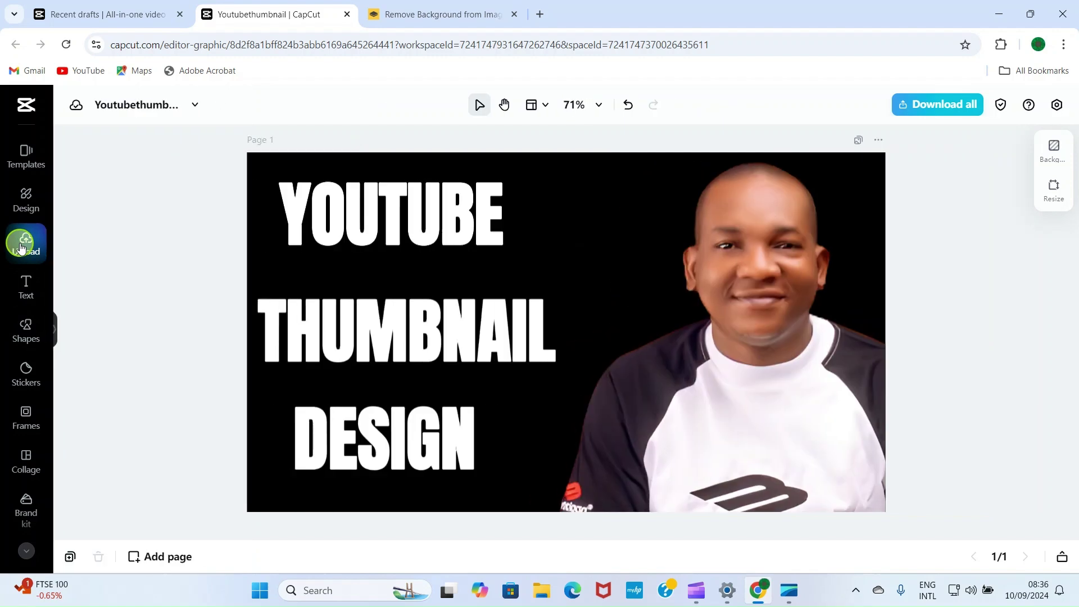
{"action": "left_click", "coordinate": [21, 247]}
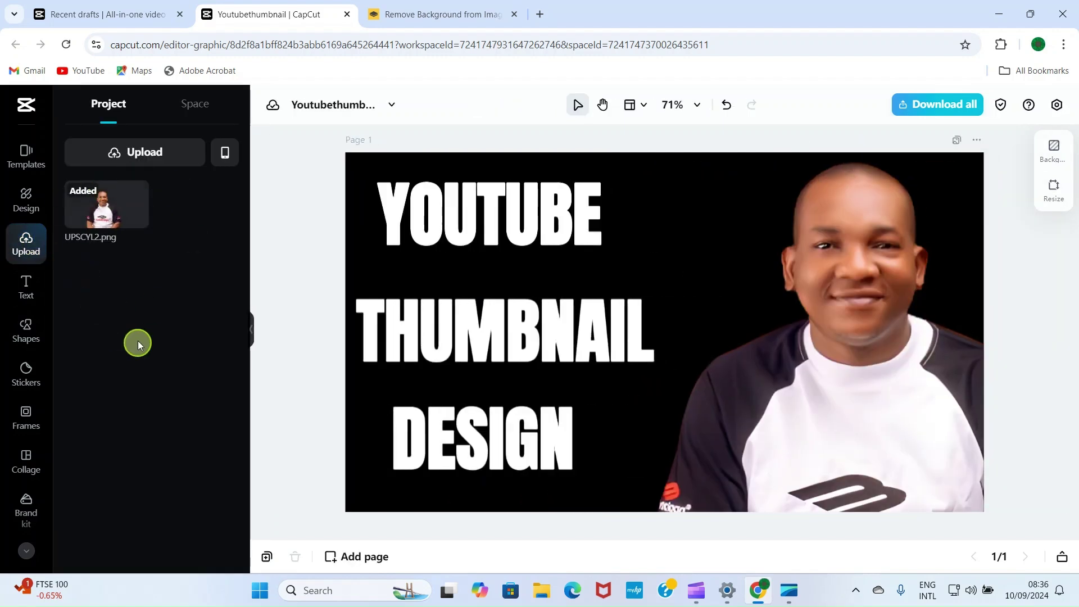
{"action": "mouse_move", "coordinate": [151, 166]}
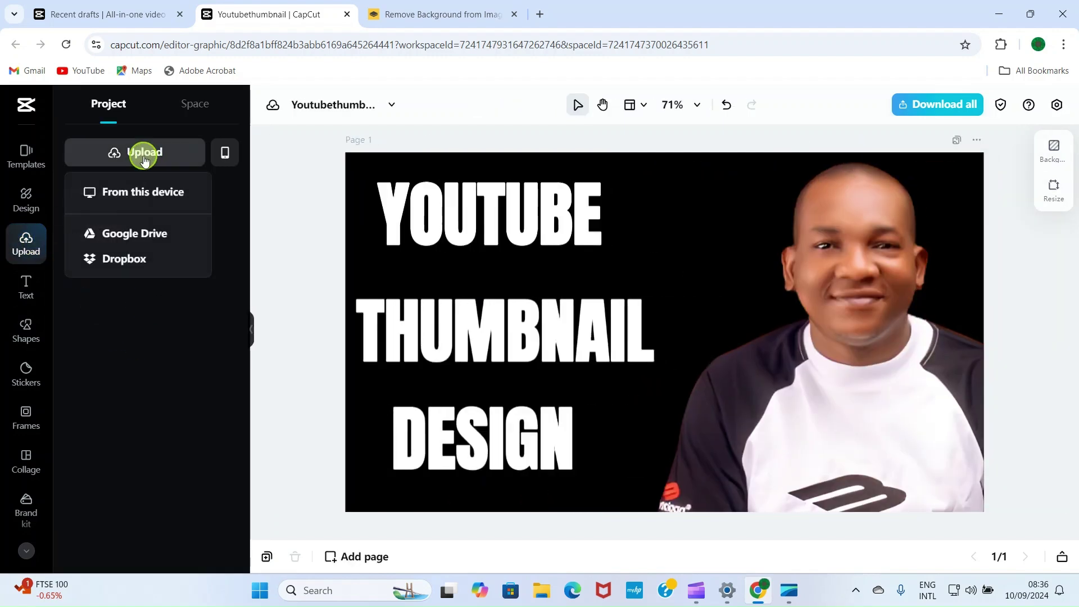
{"action": "left_click", "coordinate": [143, 197]}
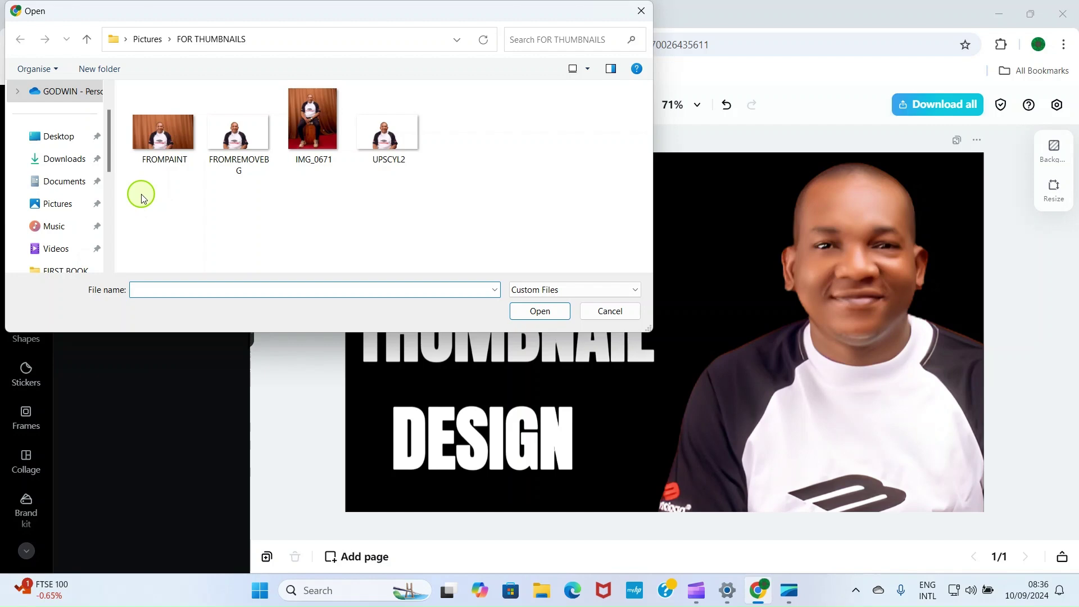
{"action": "left_click", "coordinate": [50, 204]}
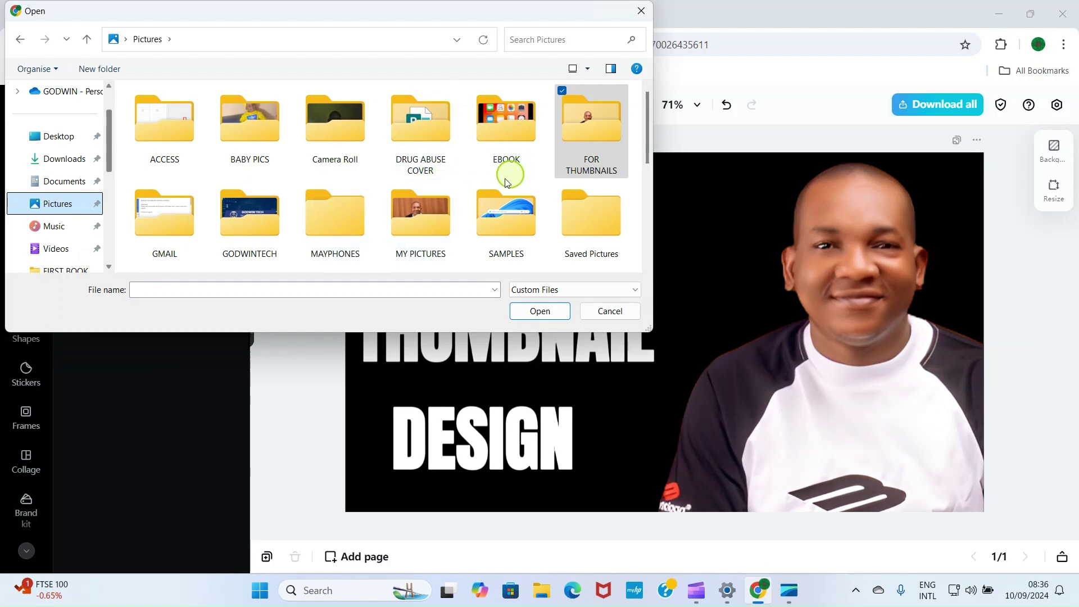
{"action": "scroll", "coordinate": [385, 187], "scroll_direction": "down", "scroll_amount": 5}
{"action": "scroll", "coordinate": [153, 214], "scroll_direction": "up", "scroll_amount": 3}
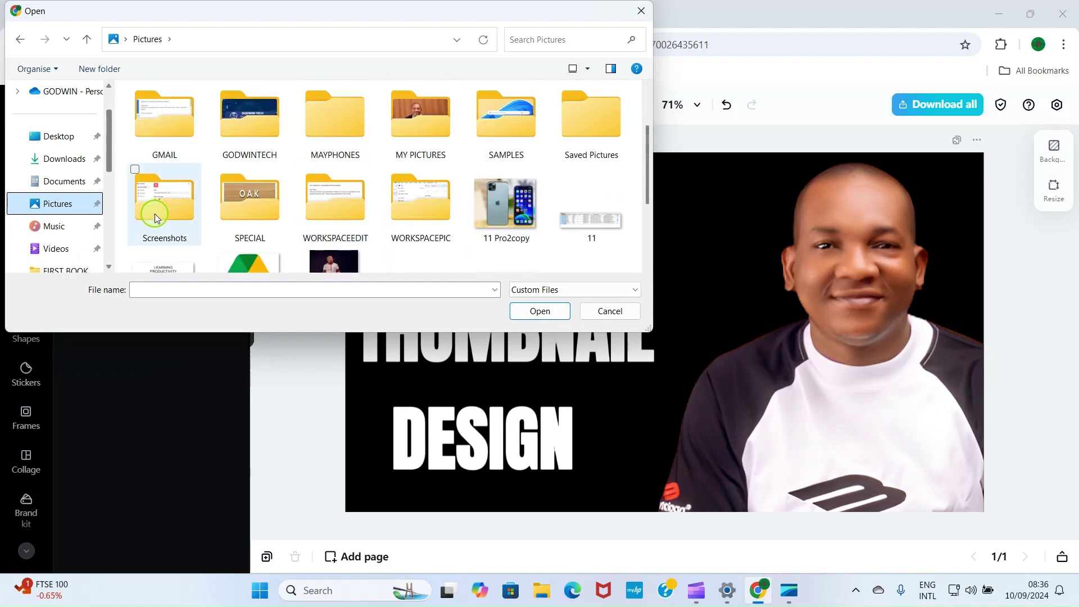
{"action": "double_click", "coordinate": [159, 207]}
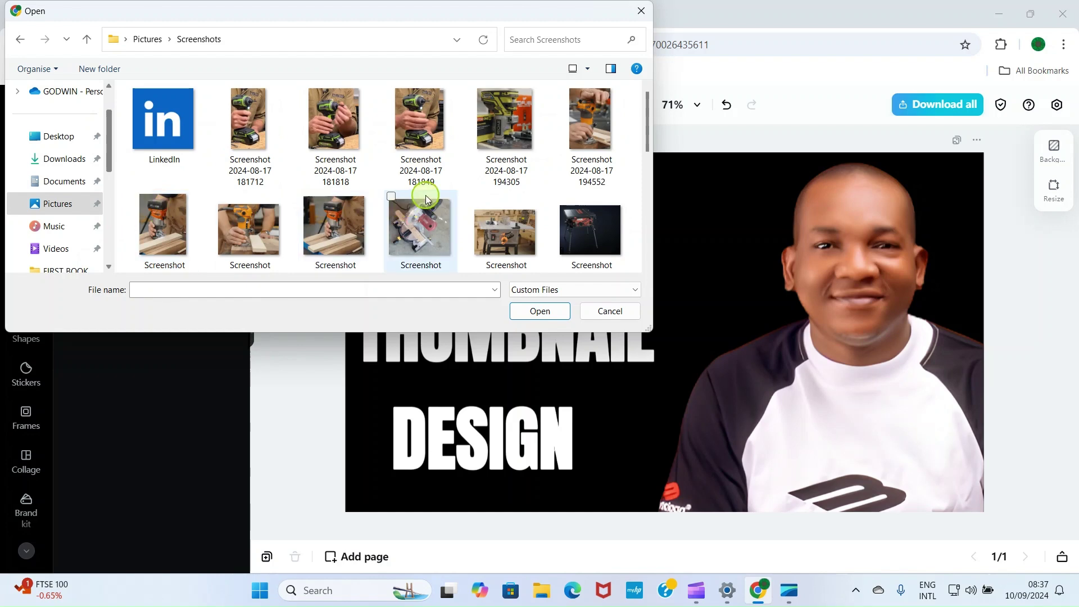
{"action": "scroll", "coordinate": [426, 194], "scroll_direction": "down", "scroll_amount": 10}
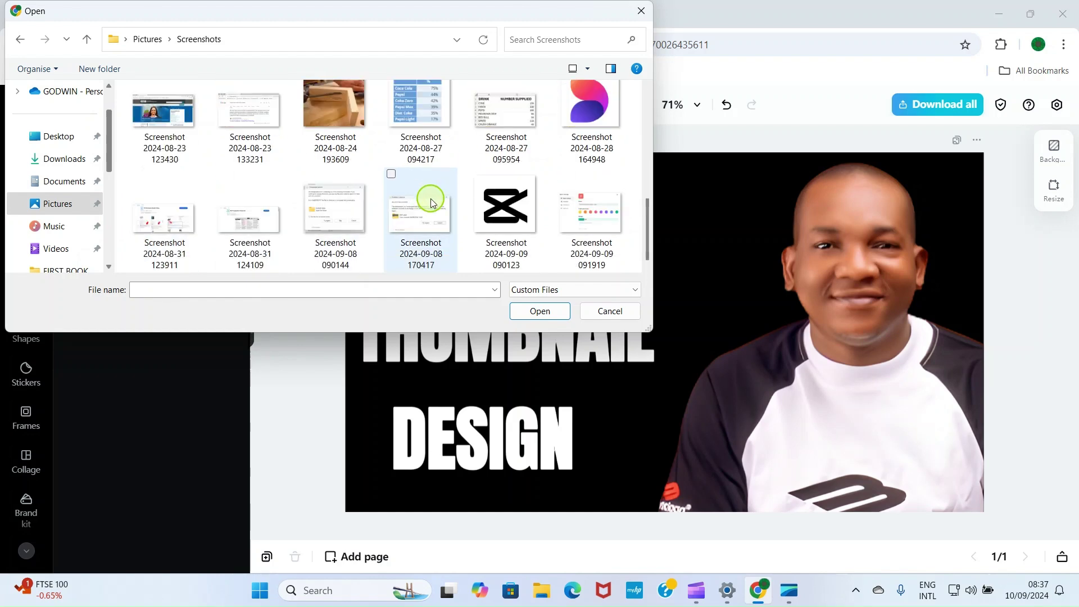
{"action": "double_click", "coordinate": [507, 205]}
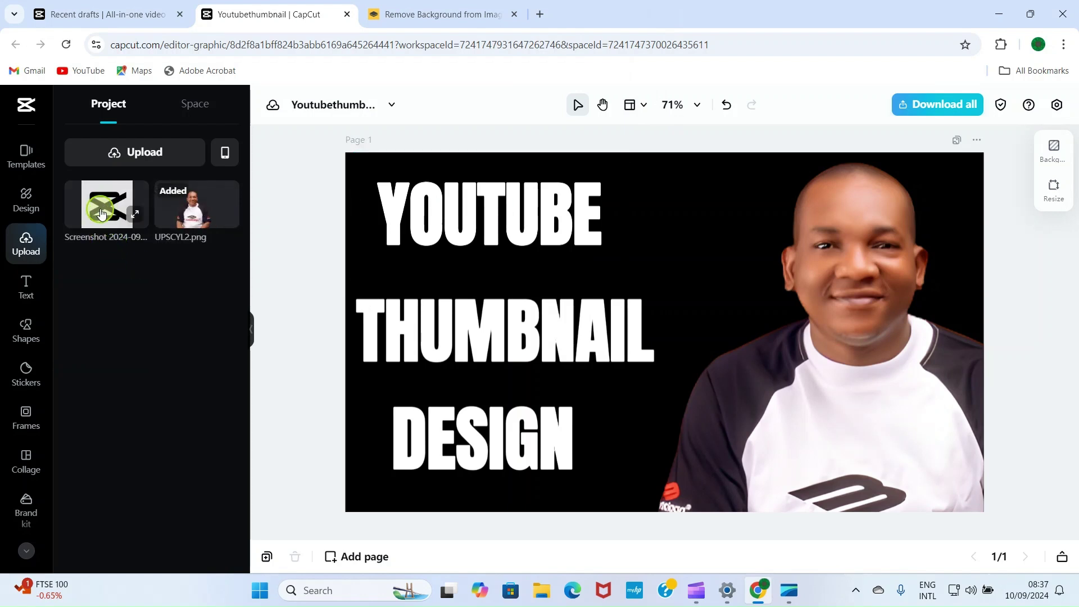
Add the CapCut logo image to the page, shrink it and place it between the YOUTUBE heading and the man's head.
{"action": "left_click", "coordinate": [102, 215]}
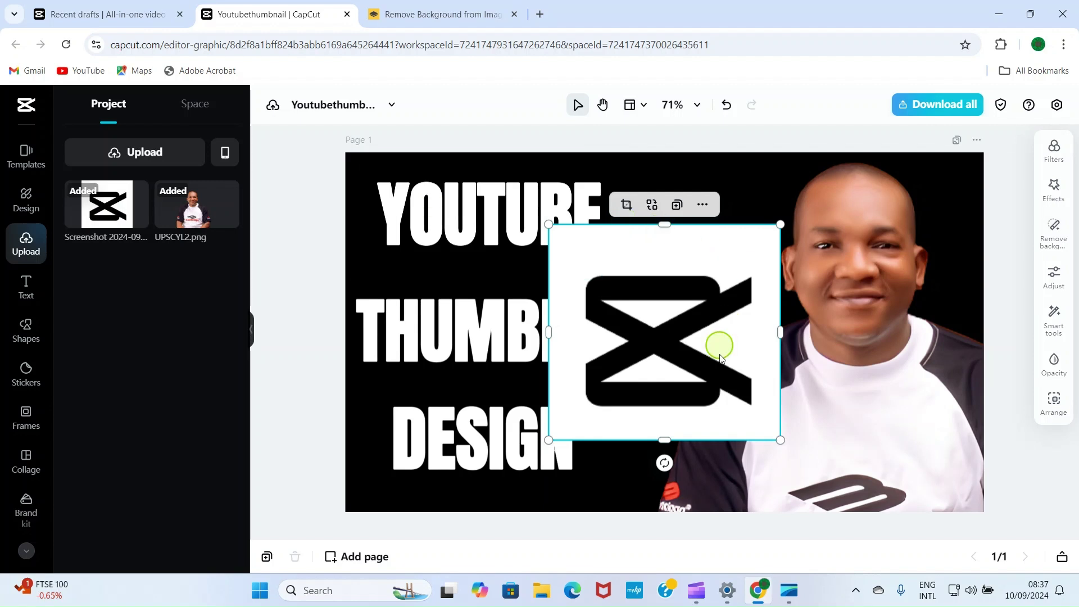
{"action": "left_click_drag", "start_coordinate": [780, 224], "coordinate": [674, 339]}
{"action": "left_click_drag", "start_coordinate": [634, 371], "coordinate": [709, 228]}
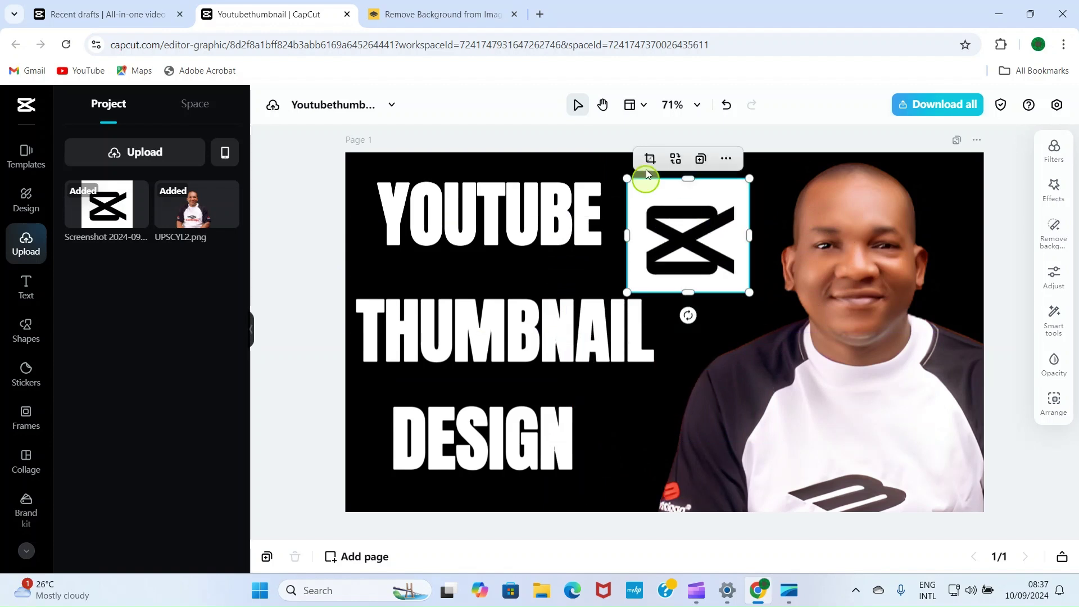
{"action": "left_click_drag", "start_coordinate": [627, 178], "coordinate": [647, 205]}
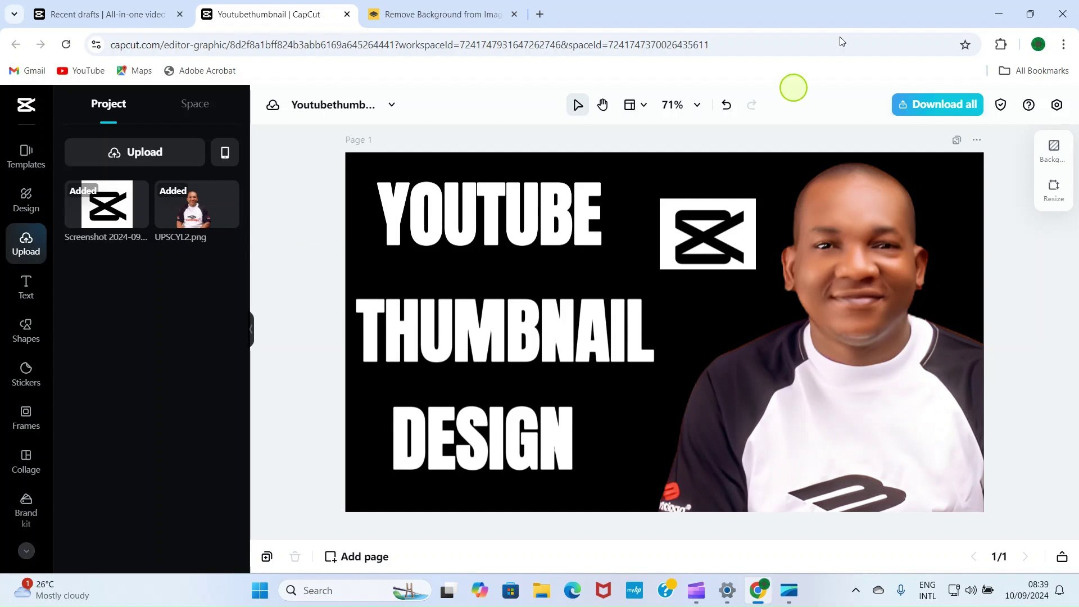
Download the finished thumbnail to the computer and close the save options.
{"action": "left_click", "coordinate": [948, 106]}
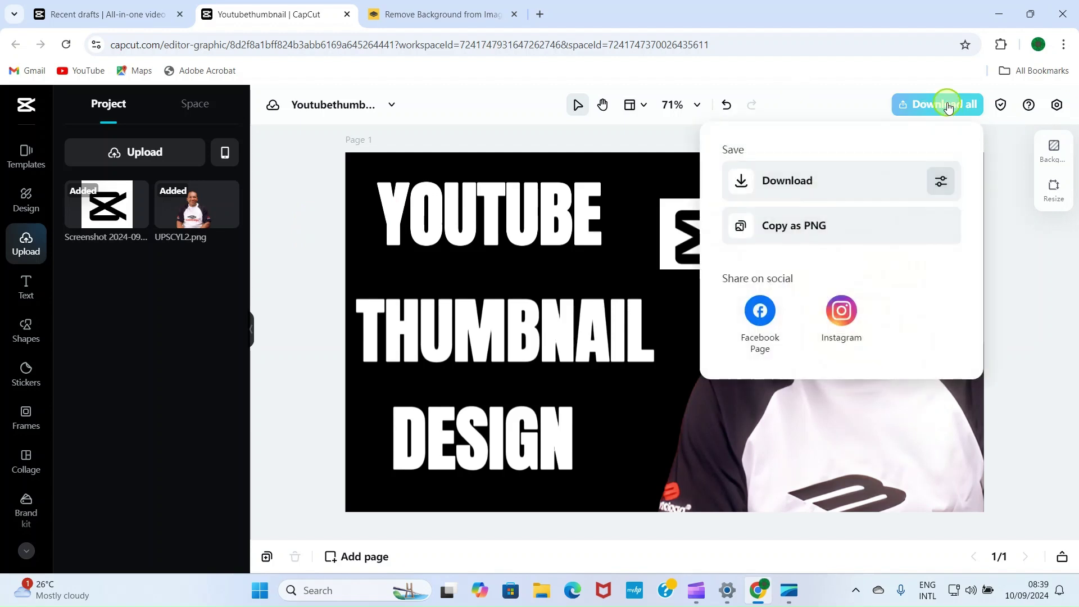
{"action": "left_click", "coordinate": [747, 187]}
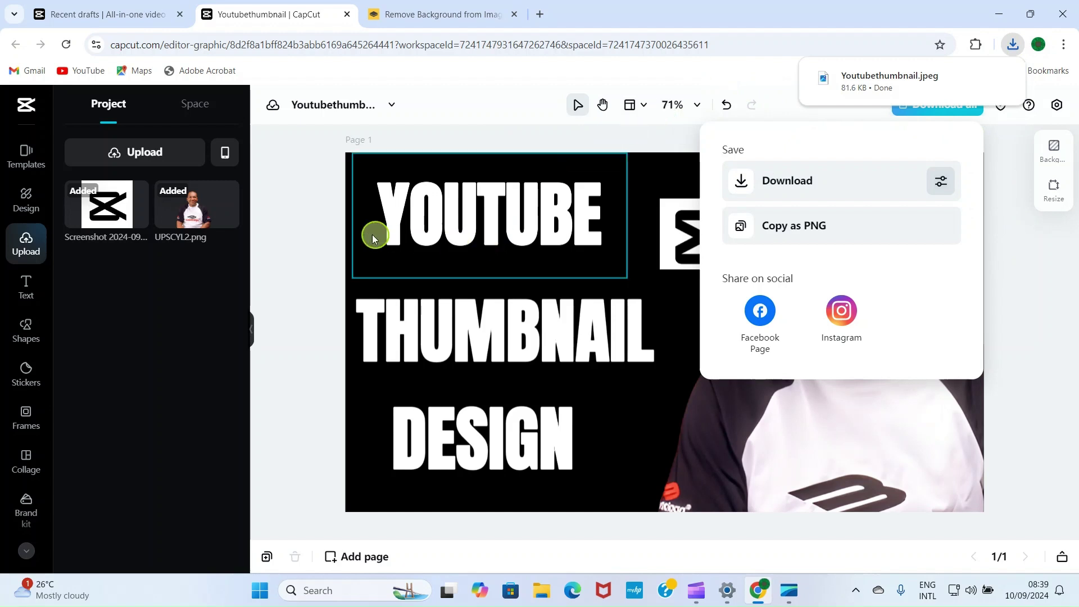
{"action": "left_click", "coordinate": [308, 224]}
Open the downloaded Youtubethumbnail image from the Downloads folder and view it in a maximized window.
{"action": "left_click", "coordinate": [542, 589]}
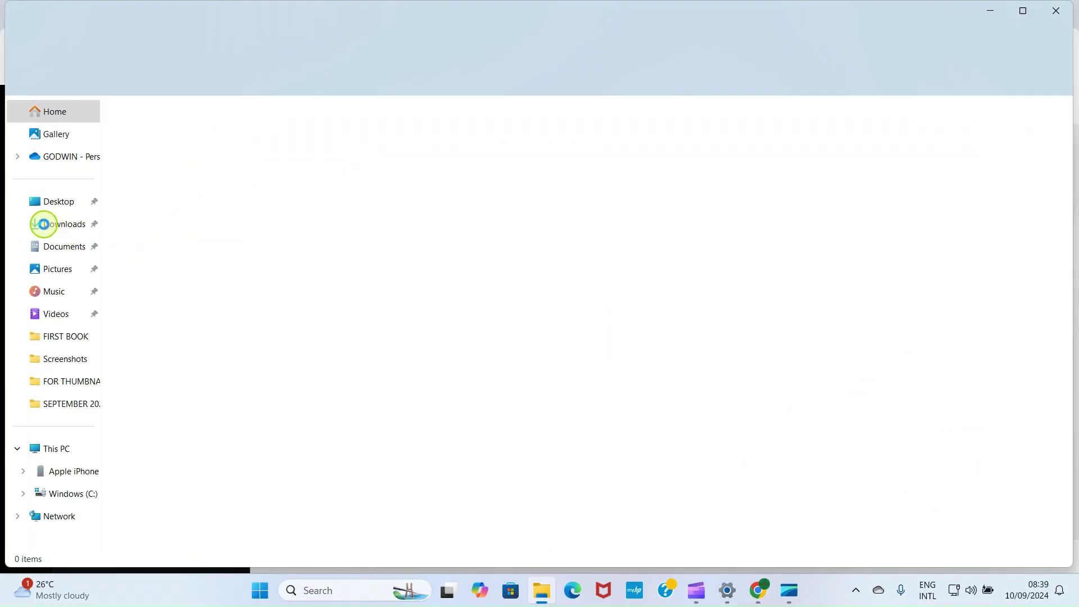
{"action": "left_click", "coordinate": [62, 226]}
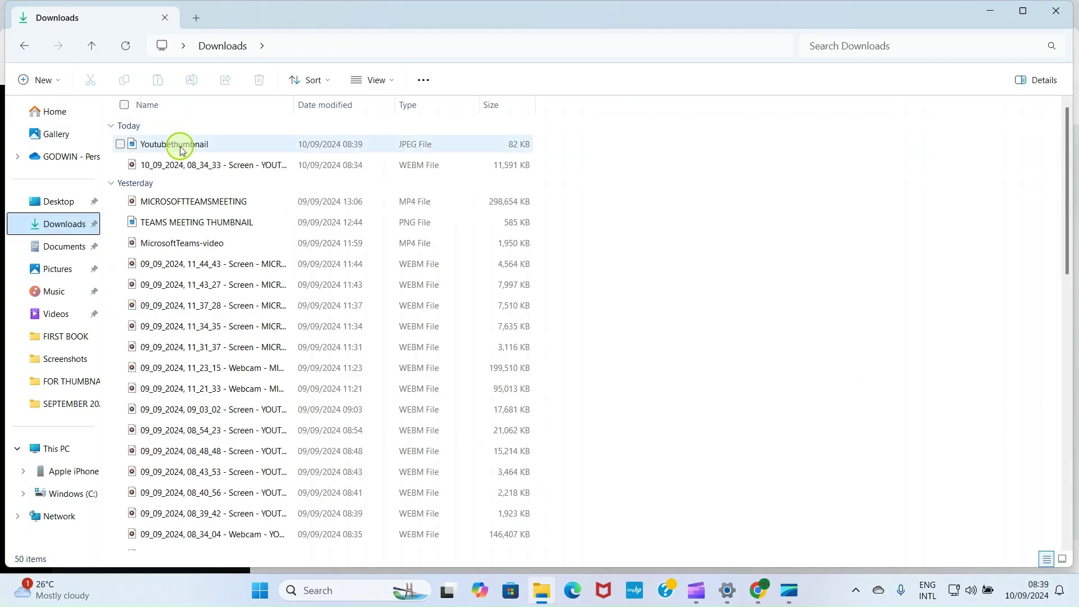
{"action": "left_click", "coordinate": [192, 142]}
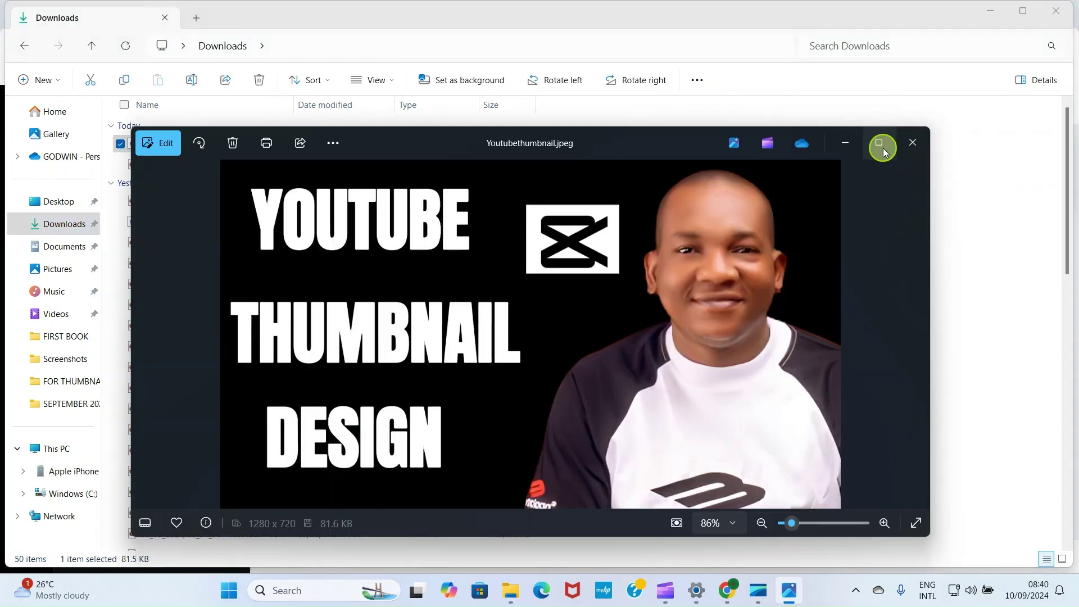
{"action": "left_click", "coordinate": [882, 147]}
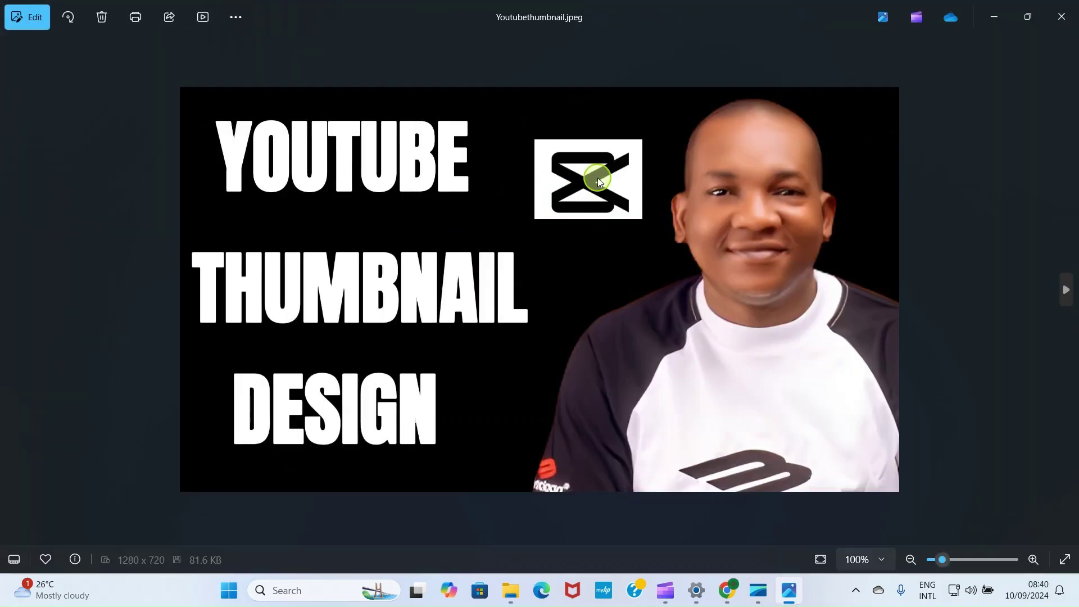